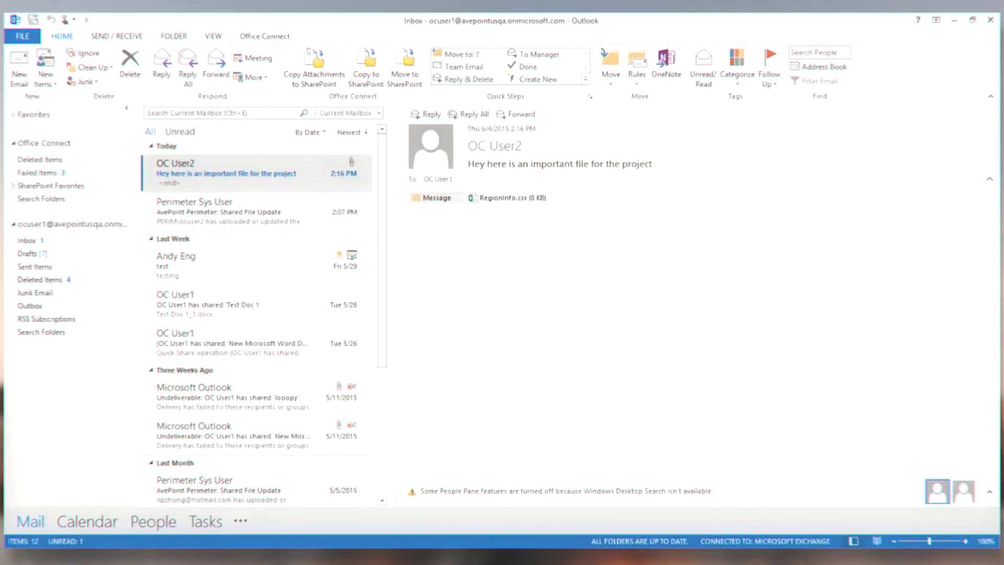
Step: With the RegionInfo.csv project email open, bring up the open browser window previews
{"action": "left_click", "coordinate": [247, 544]}
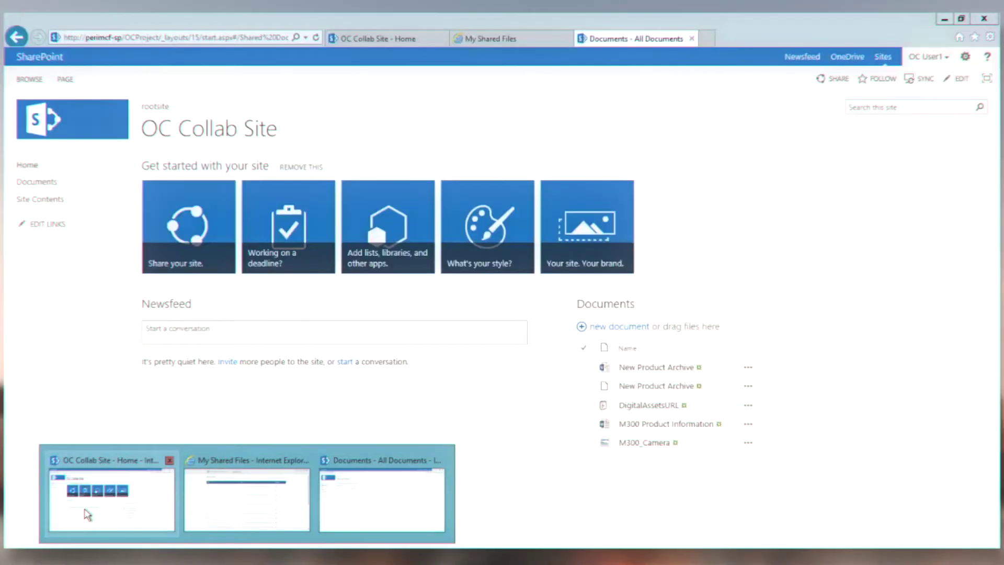
Step: Confirm OC Project Site's Documents library holds no files, then minimize the browser
{"action": "left_click", "coordinate": [86, 516]}
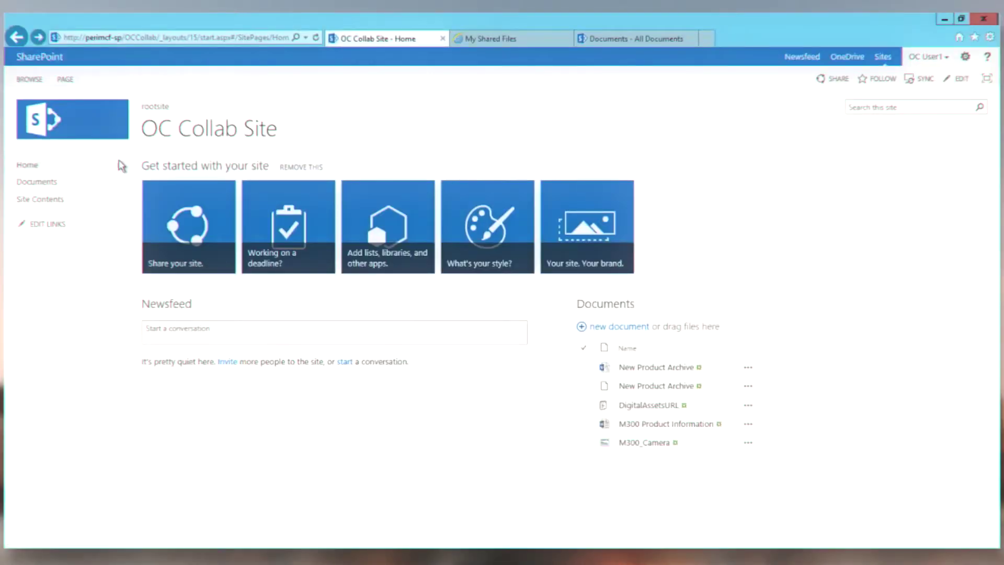
{"action": "left_click", "coordinate": [615, 35]}
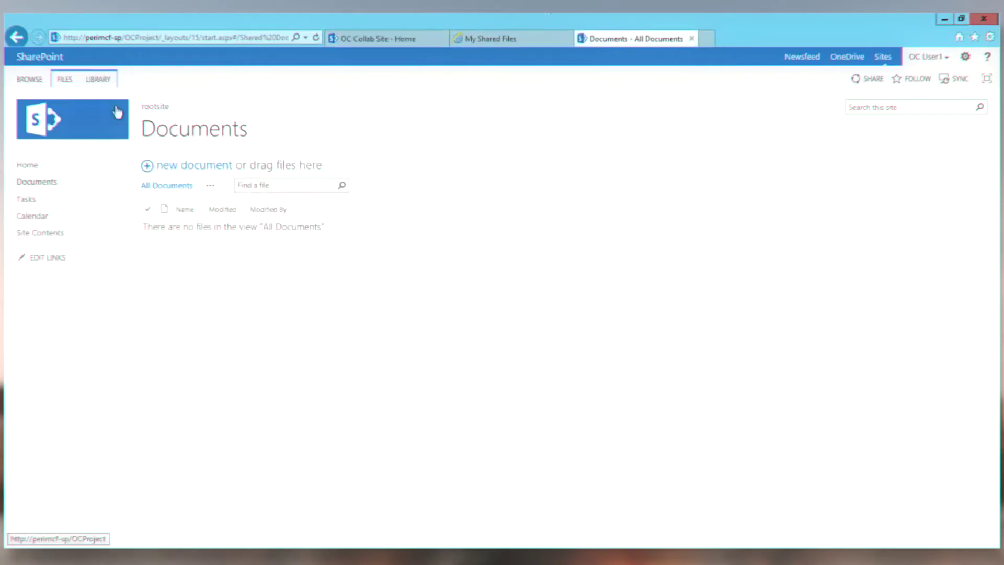
{"action": "left_click", "coordinate": [35, 170]}
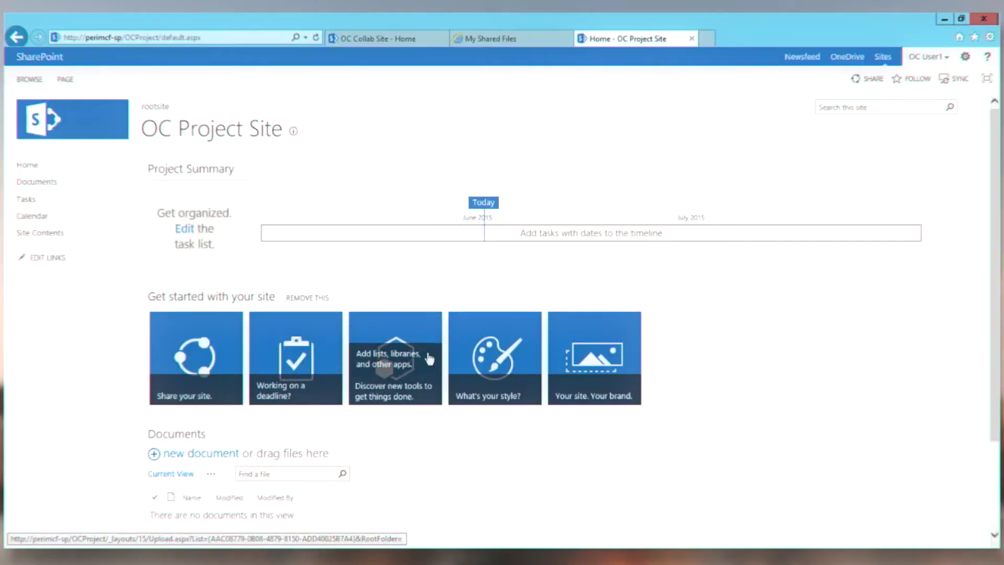
{"action": "scroll", "coordinate": [427, 356], "scroll_direction": "down", "scroll_amount": 3}
{"action": "scroll", "coordinate": [426, 354], "scroll_direction": "up", "scroll_amount": 3}
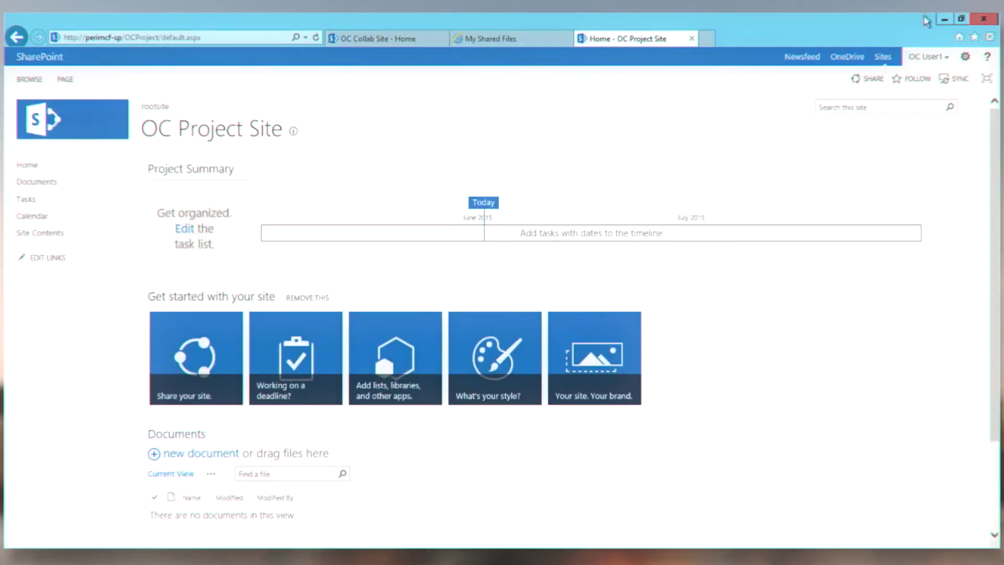
{"action": "left_click", "coordinate": [943, 21]}
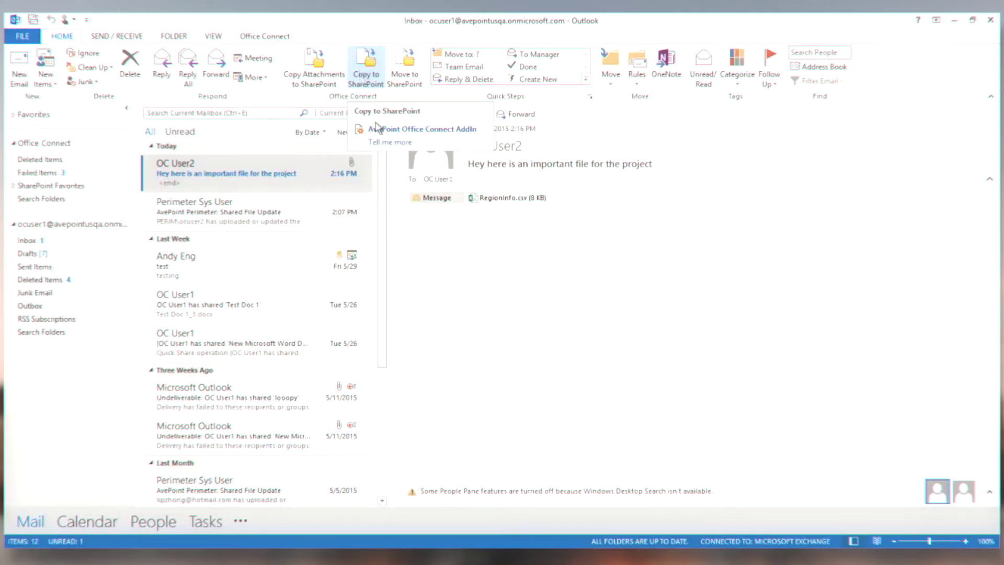
Step: Copy the RegionInfo attachment to SharePoint, targeting OC Project Site's Documents library
{"action": "left_click", "coordinate": [320, 79]}
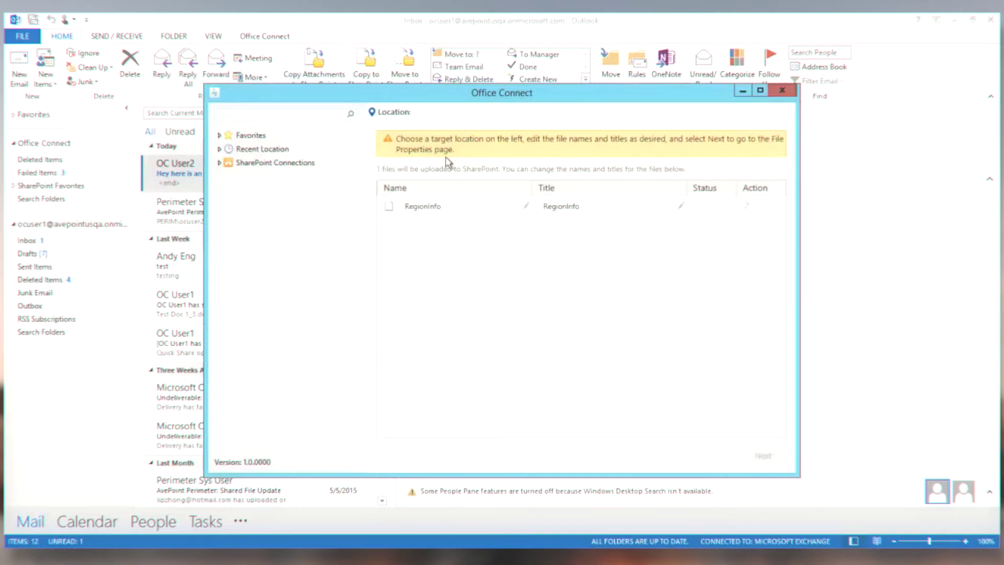
{"action": "left_click", "coordinate": [221, 163]}
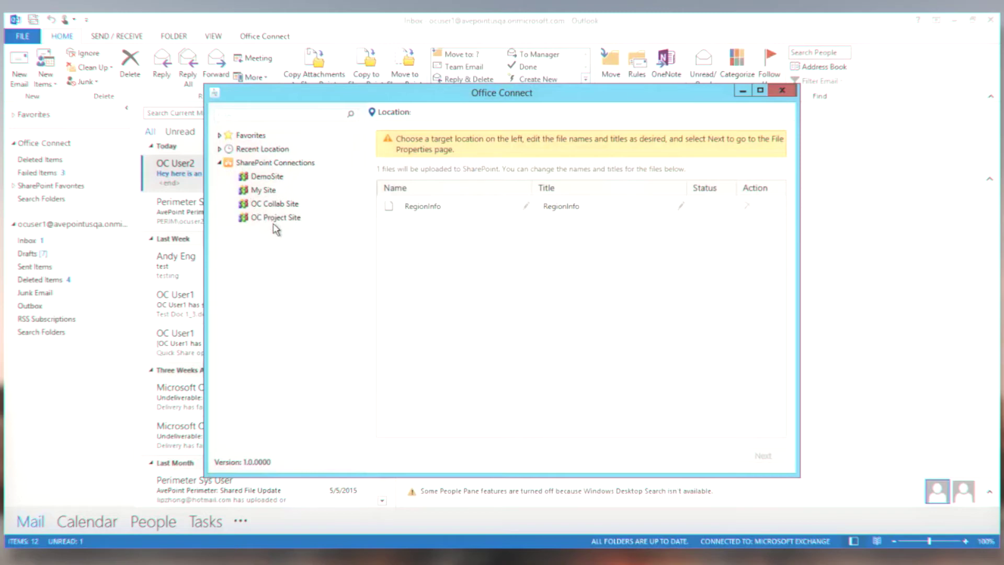
{"action": "left_click", "coordinate": [275, 218]}
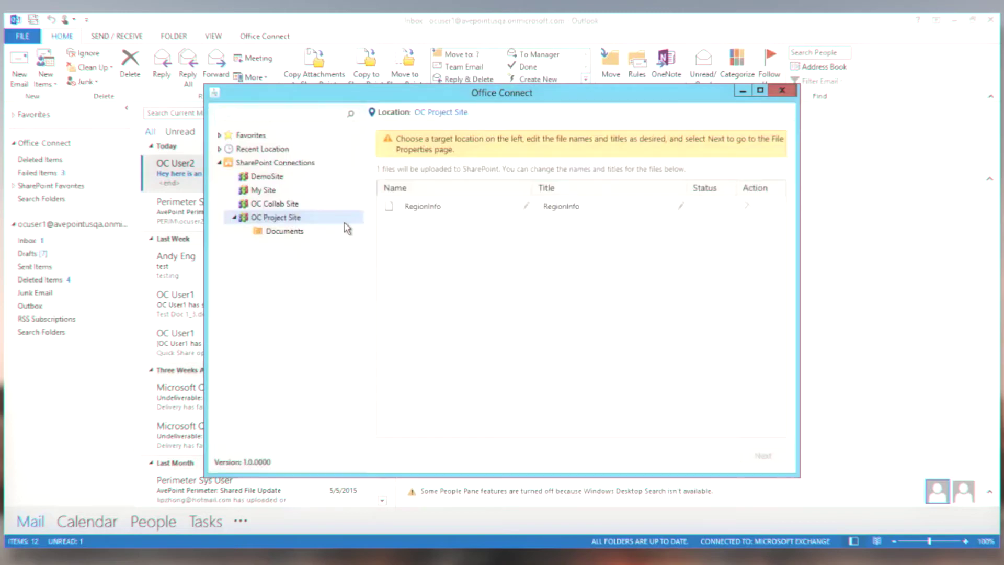
{"action": "left_click", "coordinate": [282, 232]}
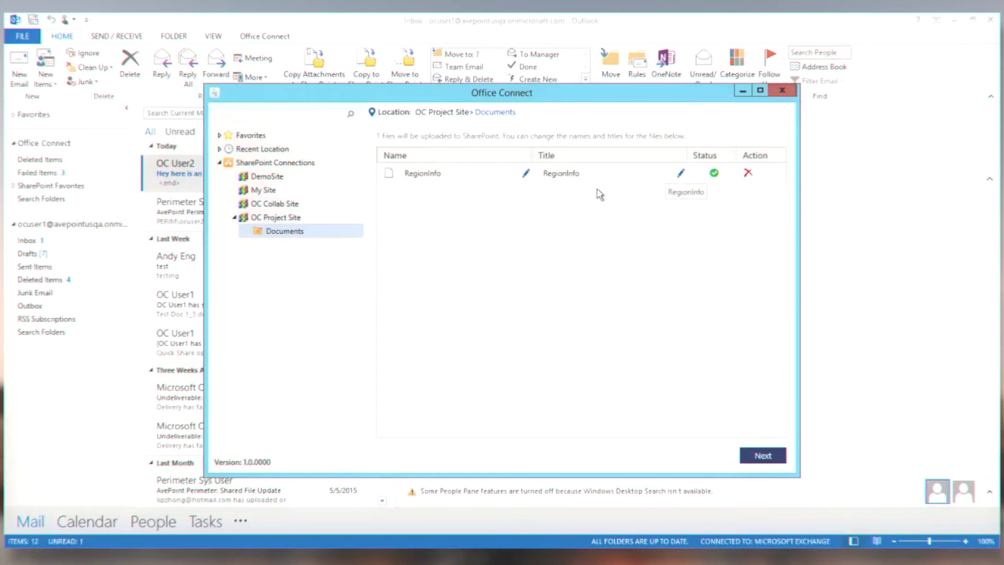
Step: Rename the attachment file to Project Region Info
{"action": "left_click", "coordinate": [525, 175]}
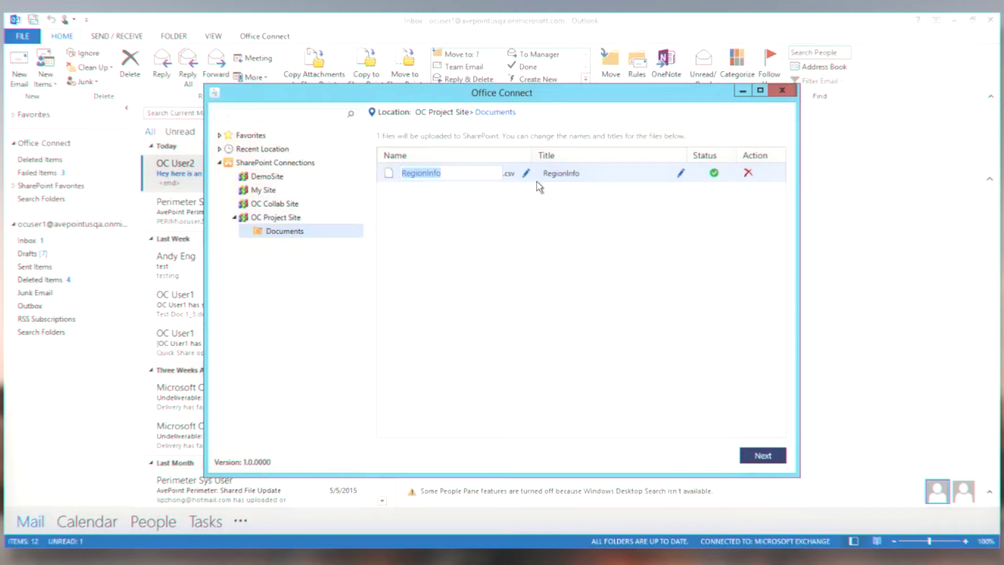
{"action": "type", "text": "Project Region Info"}
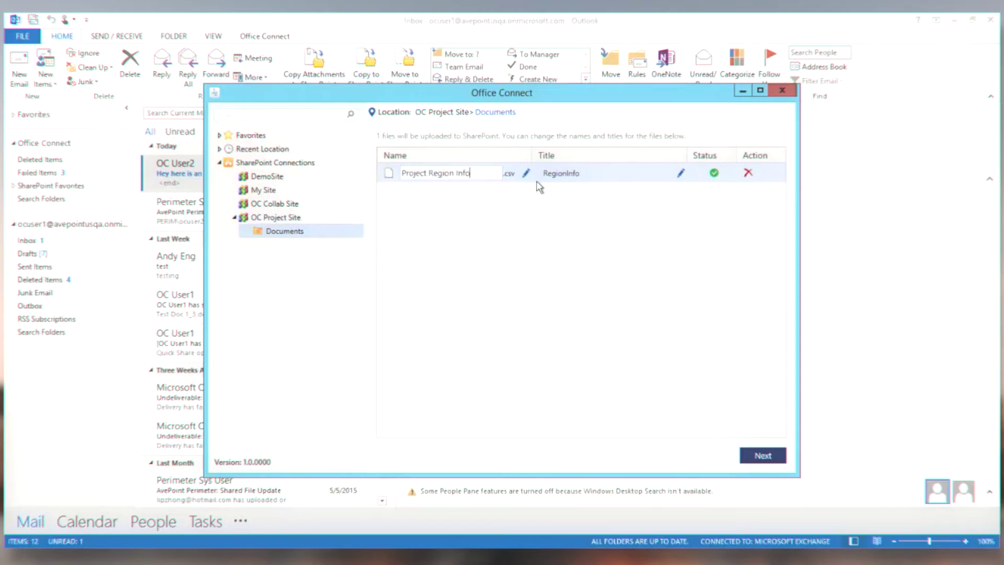
{"action": "key", "text": "ctrl+a"}
{"action": "key", "text": "ctrl+c"}
{"action": "key", "text": "Return"}
{"action": "key", "text": "Tab"}
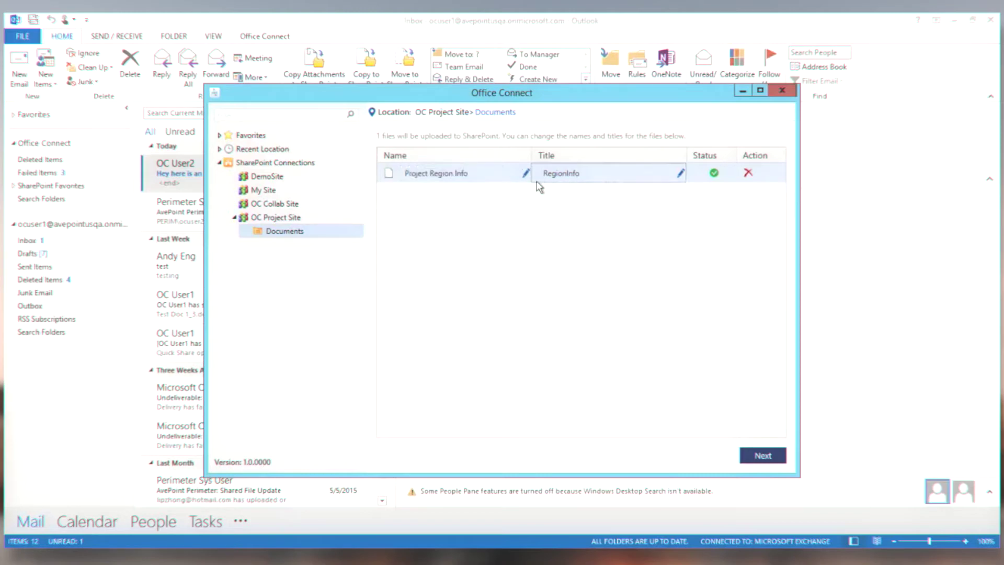
Step: Set the file title to Project Region Info, advance to file properties, and view the SharePoint library
{"action": "left_click", "coordinate": [680, 173]}
{"action": "key", "text": "ctrl+v"}
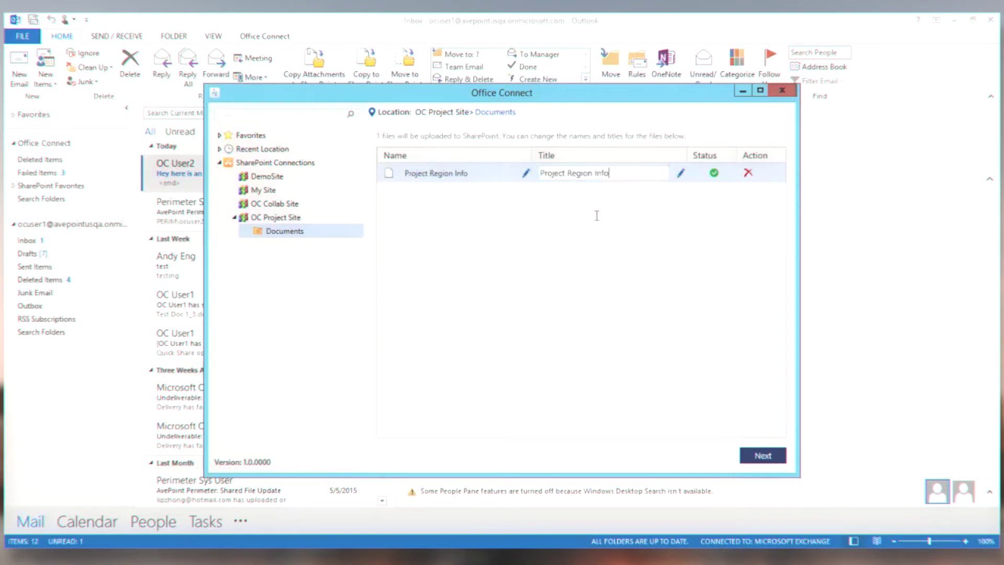
{"action": "left_click", "coordinate": [753, 459]}
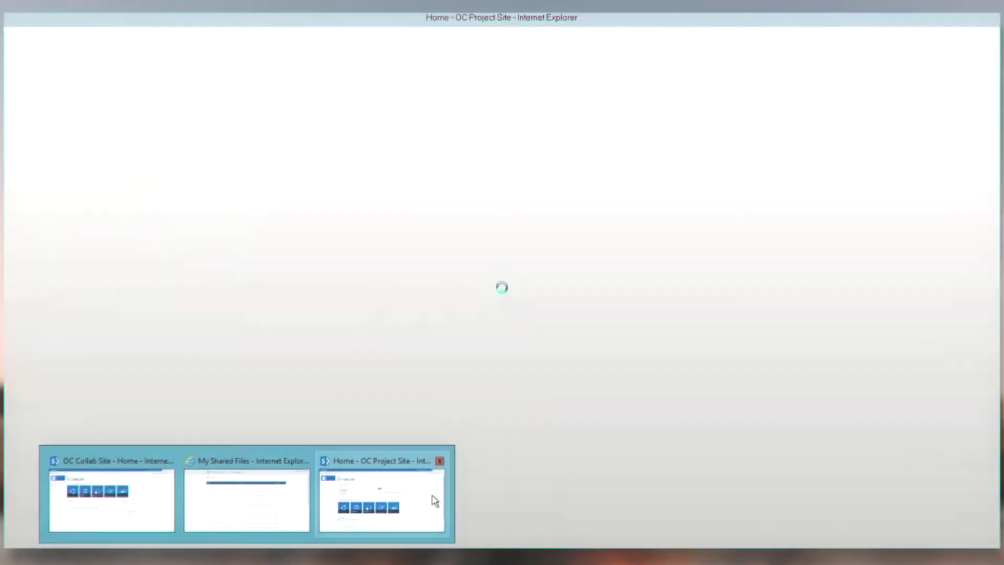
{"action": "left_click", "coordinate": [433, 498]}
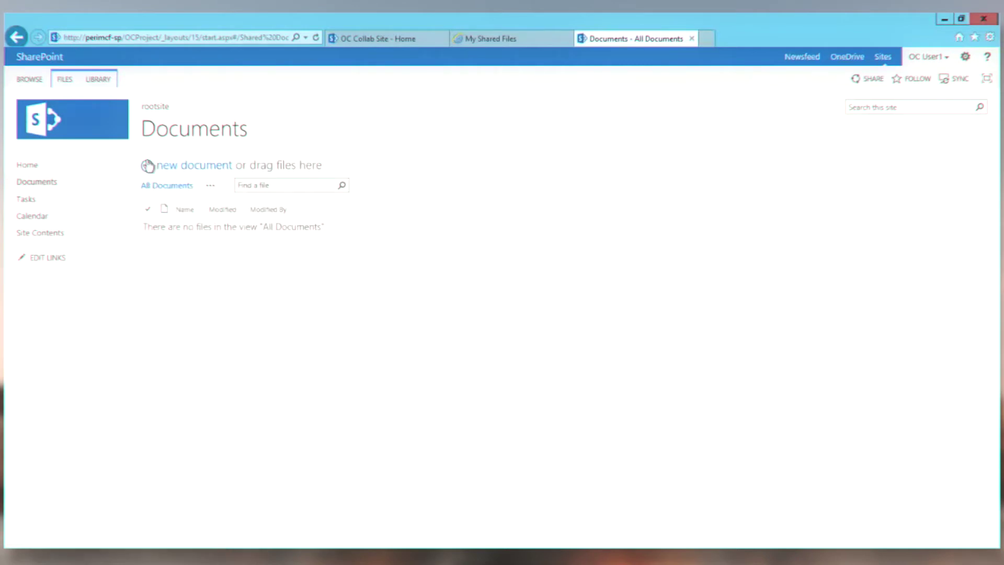
Step: Check that the library's New Document menu offers Document and Project Record content types
{"action": "left_click", "coordinate": [65, 82]}
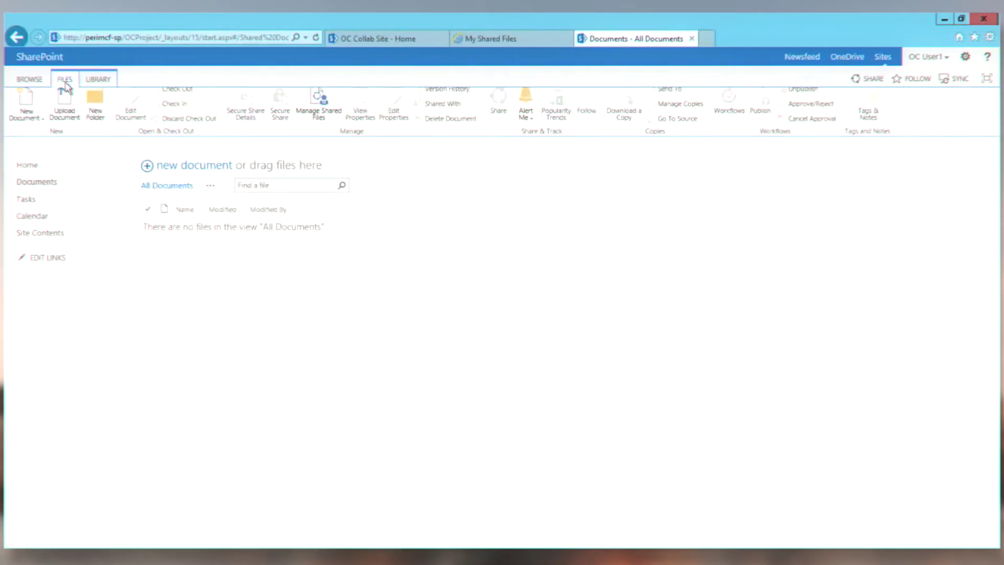
{"action": "left_click", "coordinate": [44, 125]}
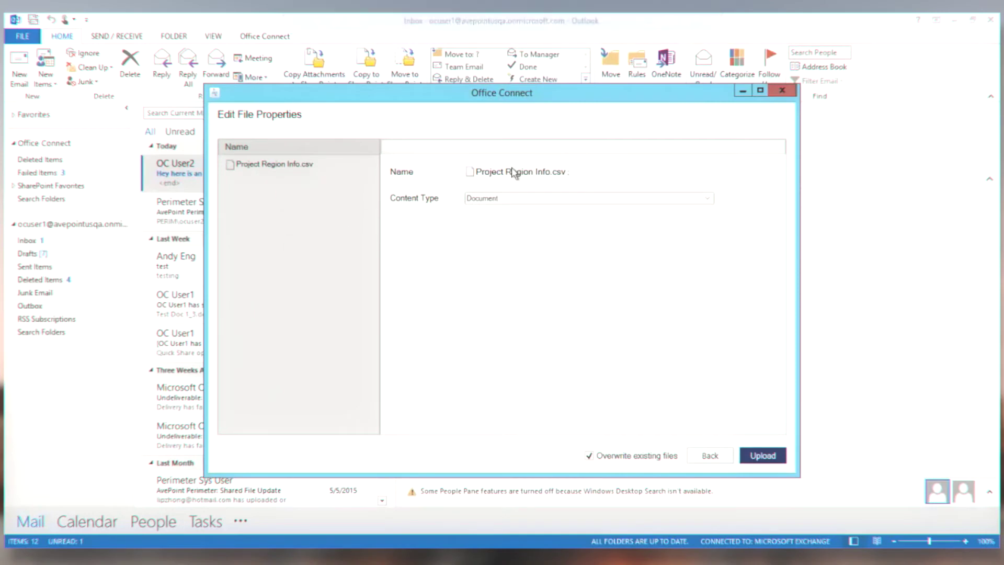
Step: Upload Project Region Info as a Project Record, Unsigned/Uncommitted, with WIP record status
{"action": "left_click", "coordinate": [708, 199]}
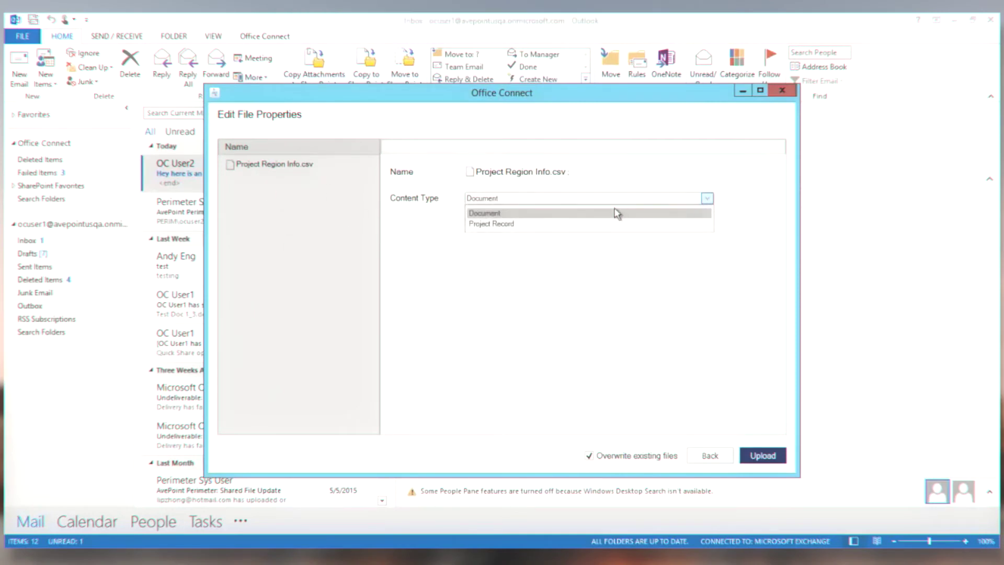
{"action": "left_click", "coordinate": [480, 225]}
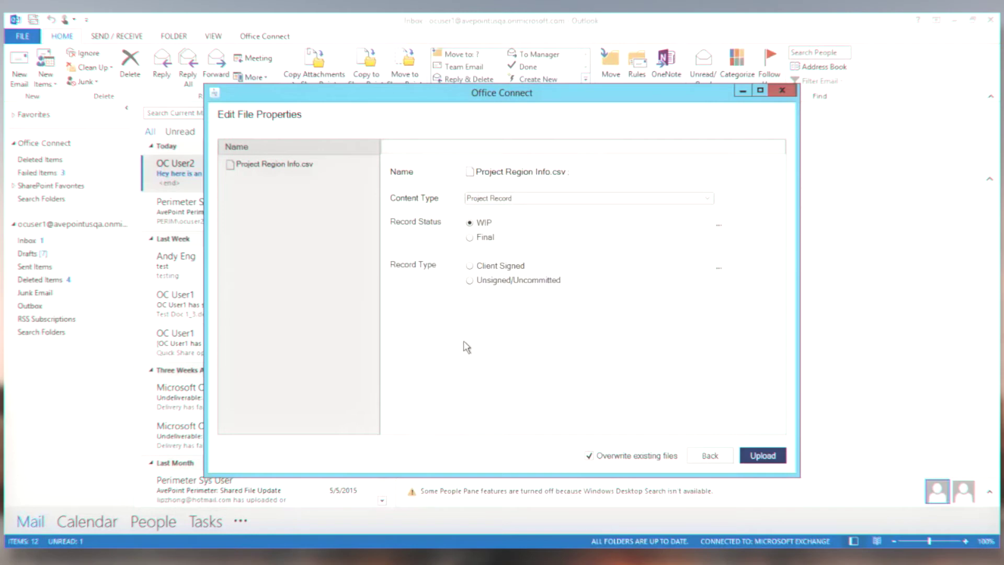
{"action": "left_click", "coordinate": [470, 281]}
{"action": "left_click", "coordinate": [470, 223]}
{"action": "left_click", "coordinate": [765, 457]}
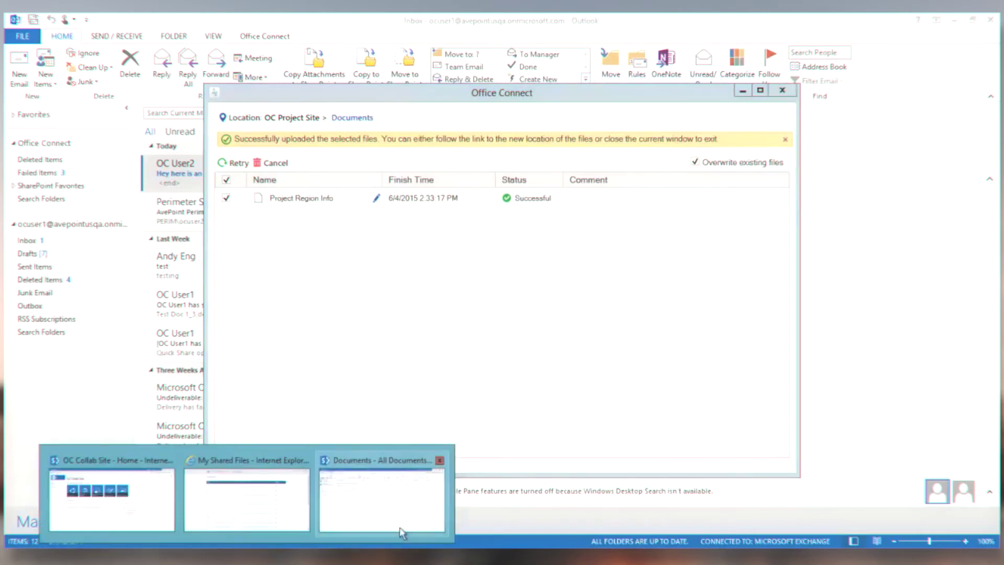
Step: Refresh the Documents library to confirm Project Region Info is listed, then close the upload results
{"action": "left_click", "coordinate": [400, 530]}
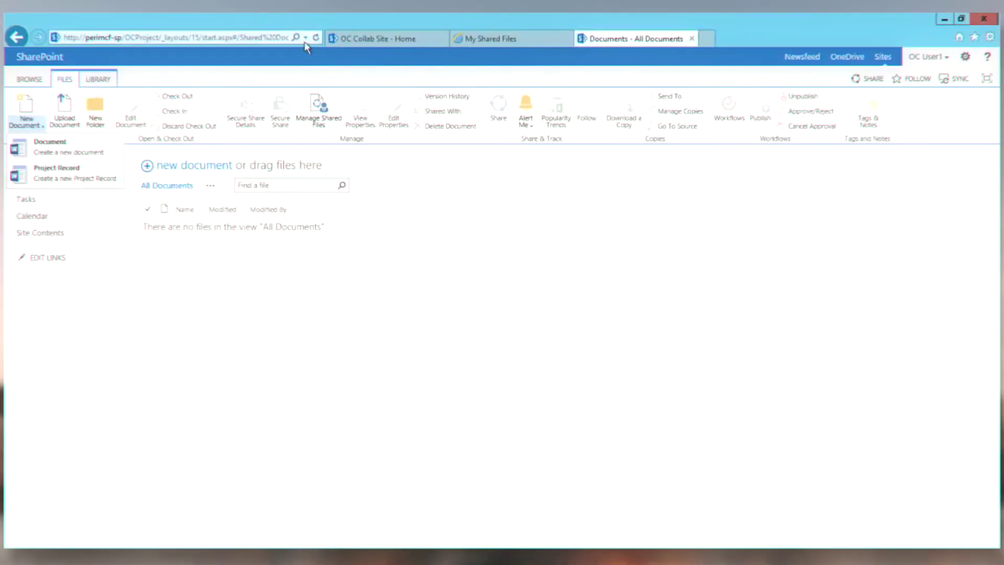
{"action": "left_click", "coordinate": [320, 105]}
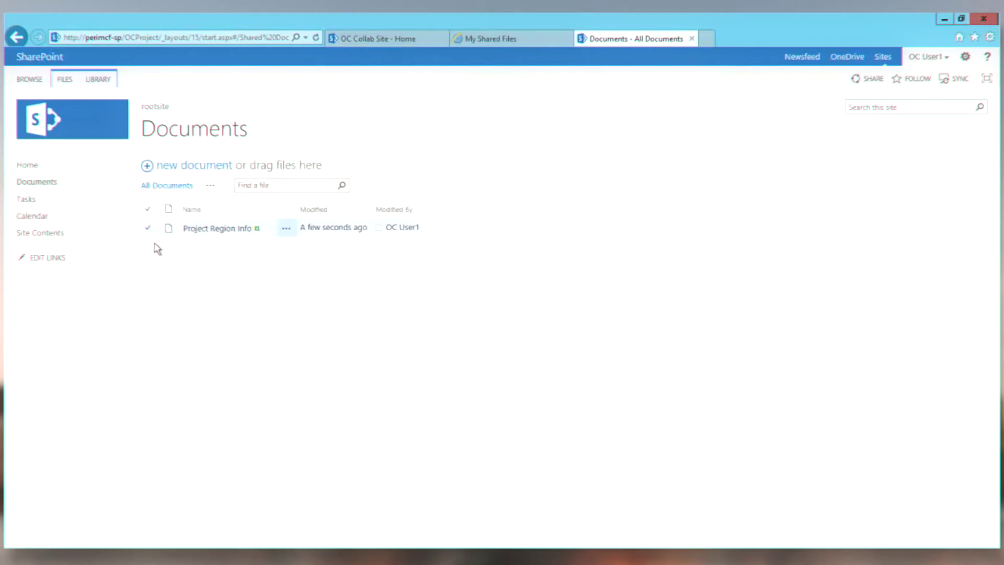
{"action": "left_click", "coordinate": [148, 228]}
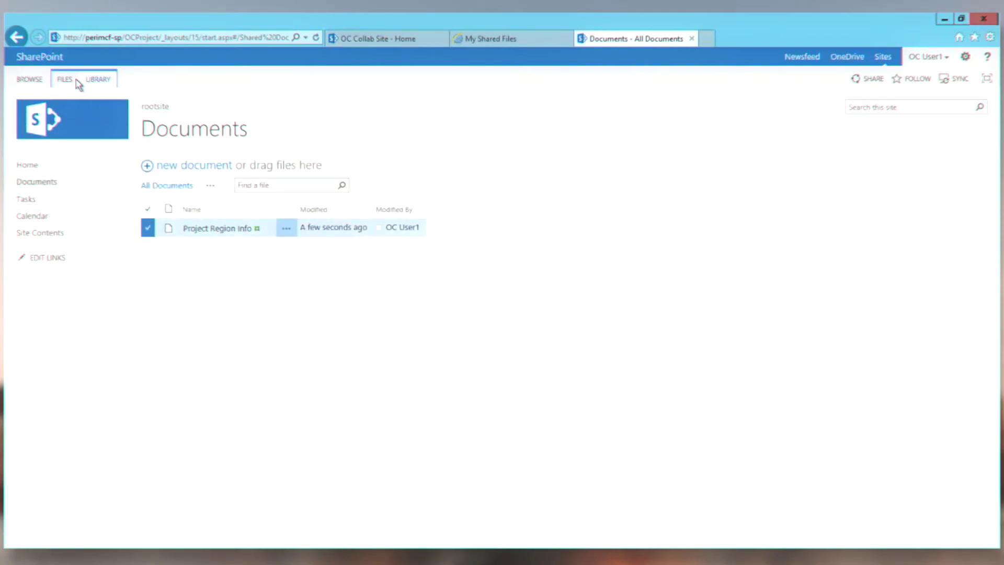
{"action": "left_click", "coordinate": [80, 83]}
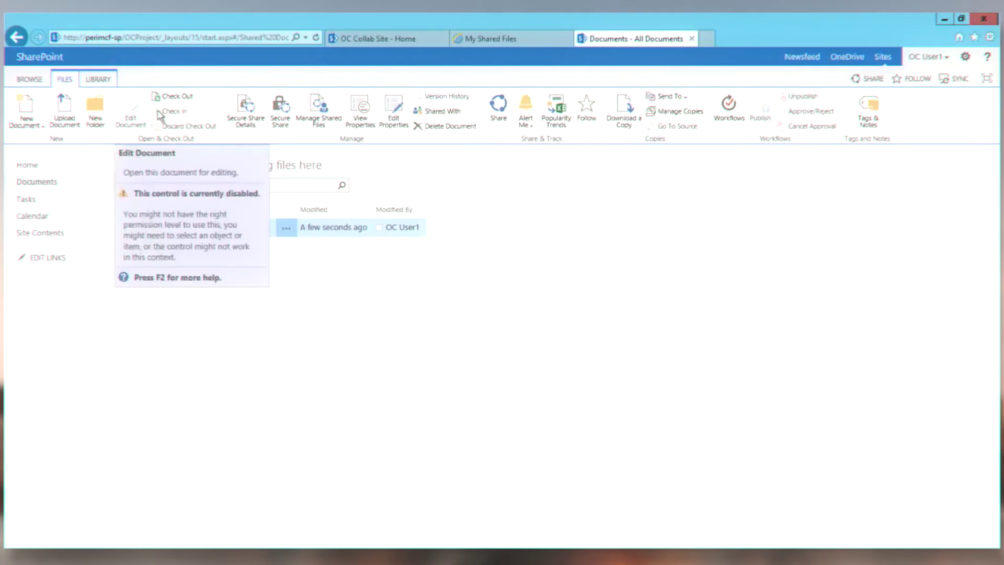
{"action": "left_click", "coordinate": [360, 111]}
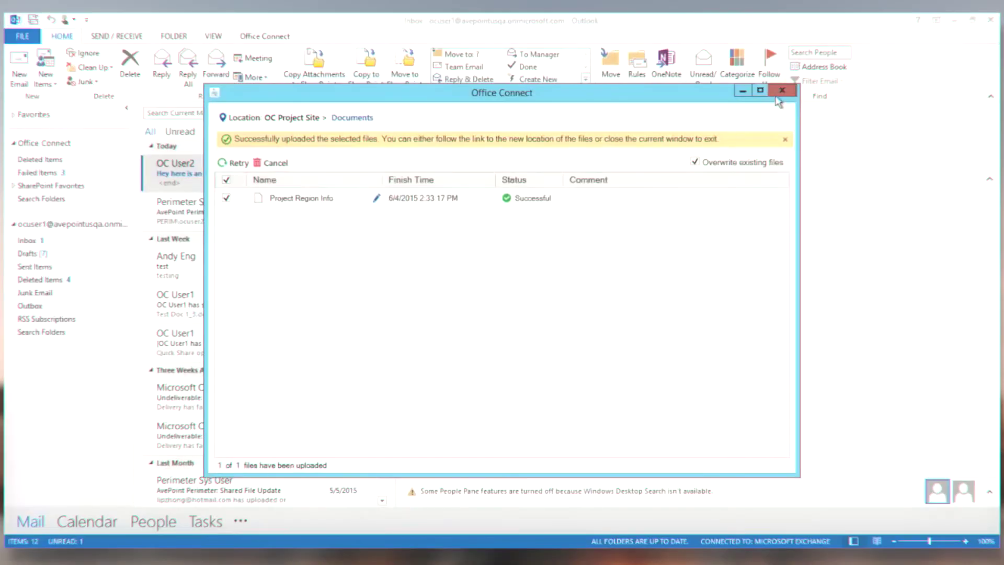
{"action": "left_click", "coordinate": [782, 90]}
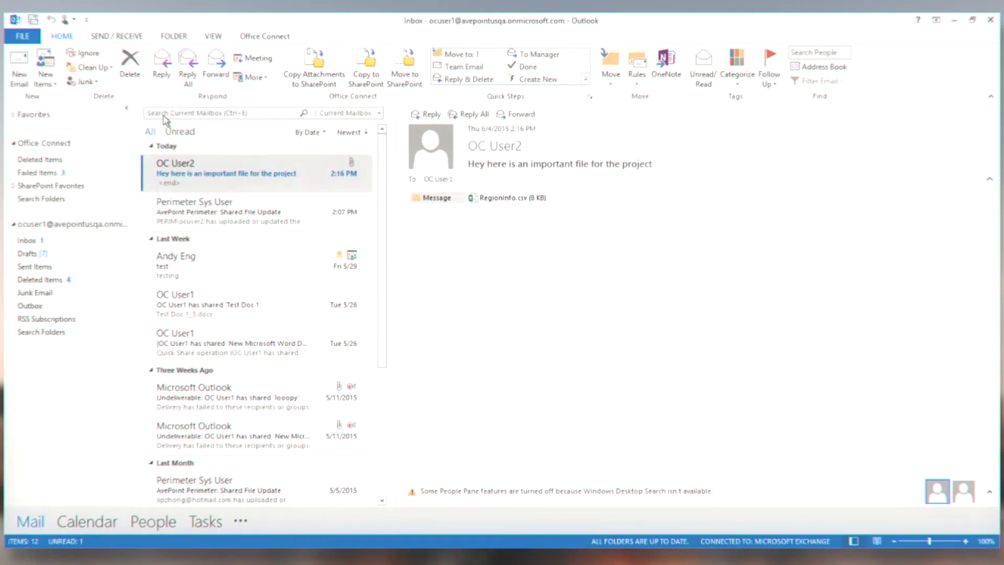
Step: Address a new email to a colleague, subject 'lets collab on the M300 Doc', and open Attach File
{"action": "left_click", "coordinate": [21, 74]}
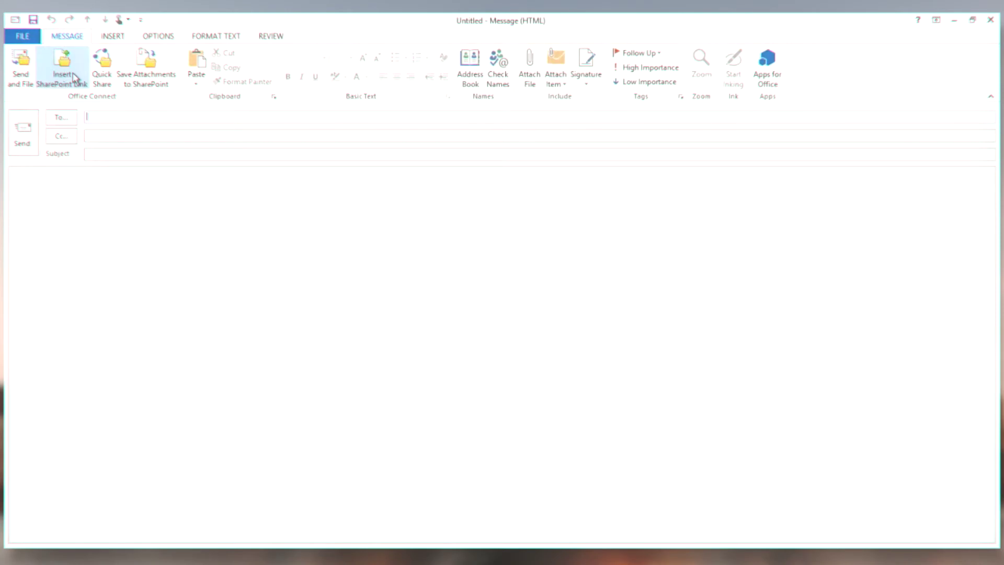
{"action": "type", "text": "Ocuer"}
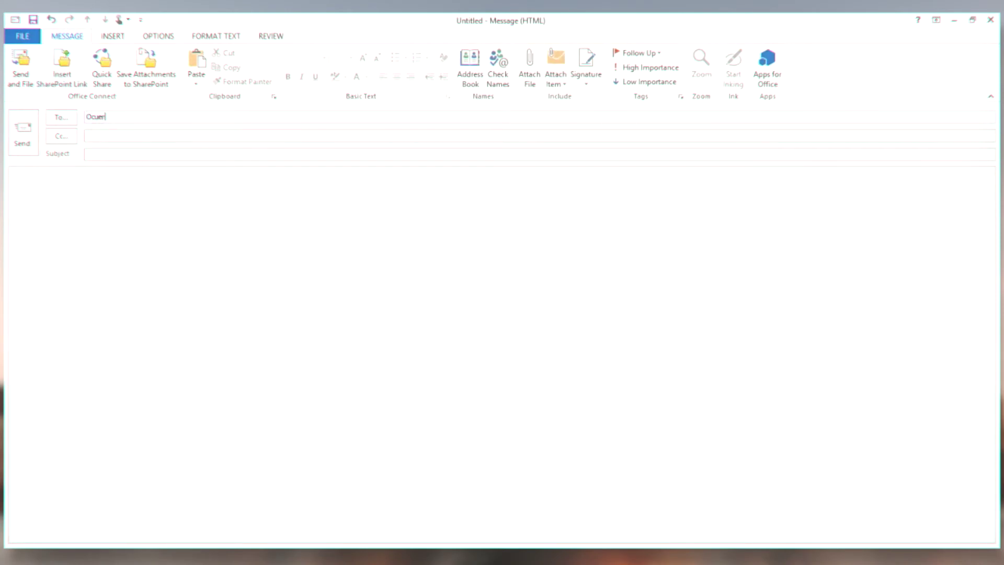
{"action": "key", "text": "BackSpace"}
{"action": "key", "text": "BackSpace"}
{"action": "key", "text": "BackSpace"}
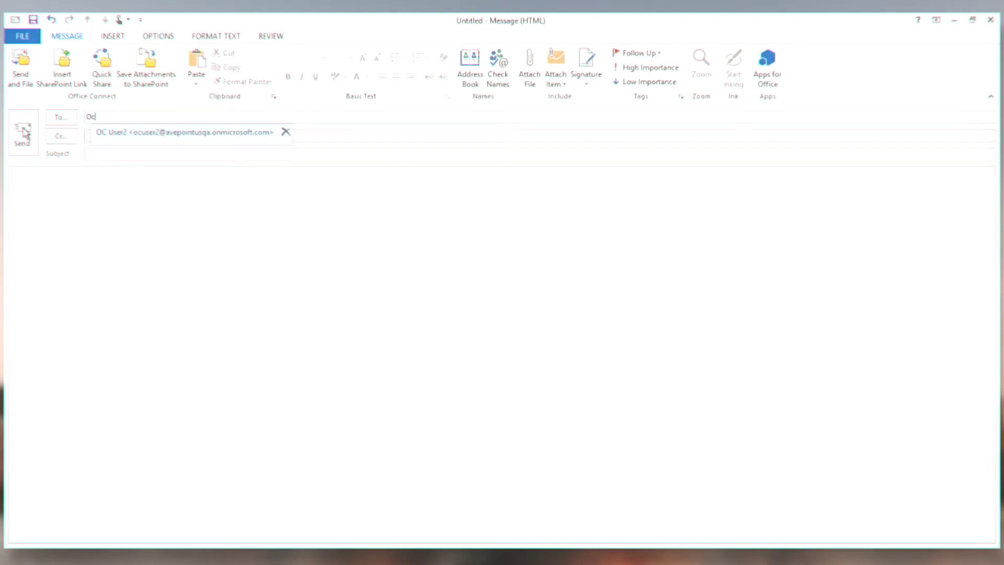
{"action": "left_click", "coordinate": [123, 132]}
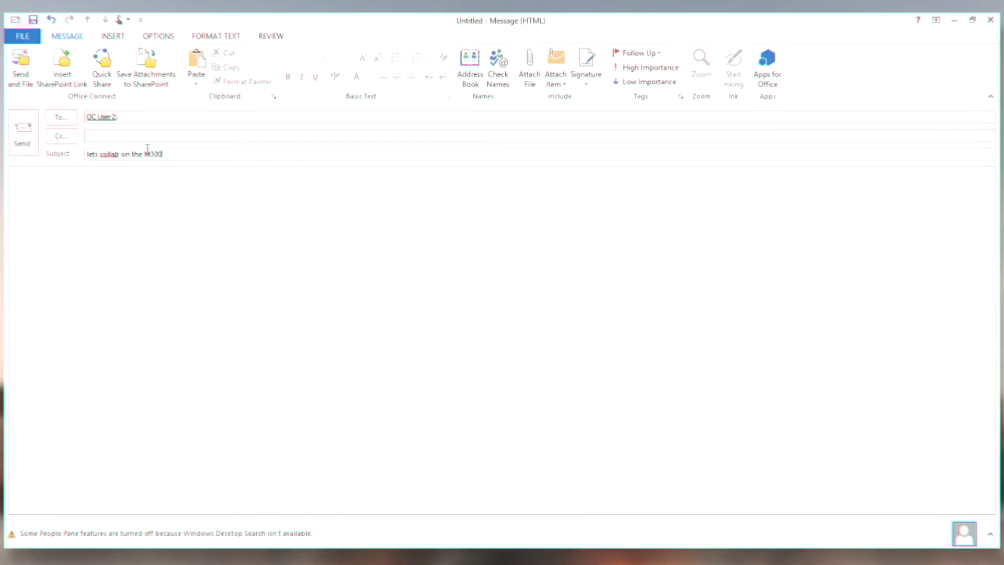
{"action": "left_click", "coordinate": [116, 205]}
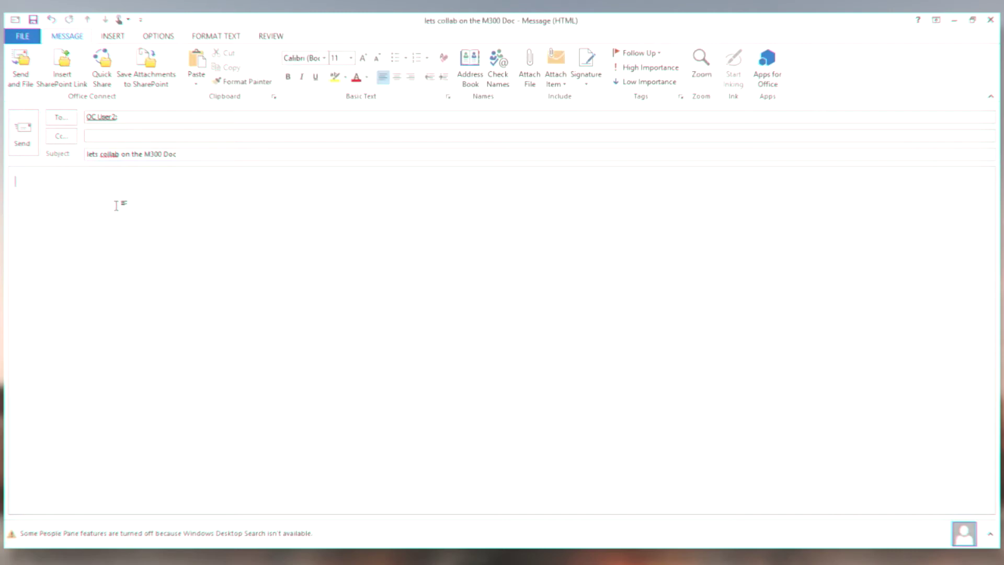
{"action": "left_click", "coordinate": [526, 76]}
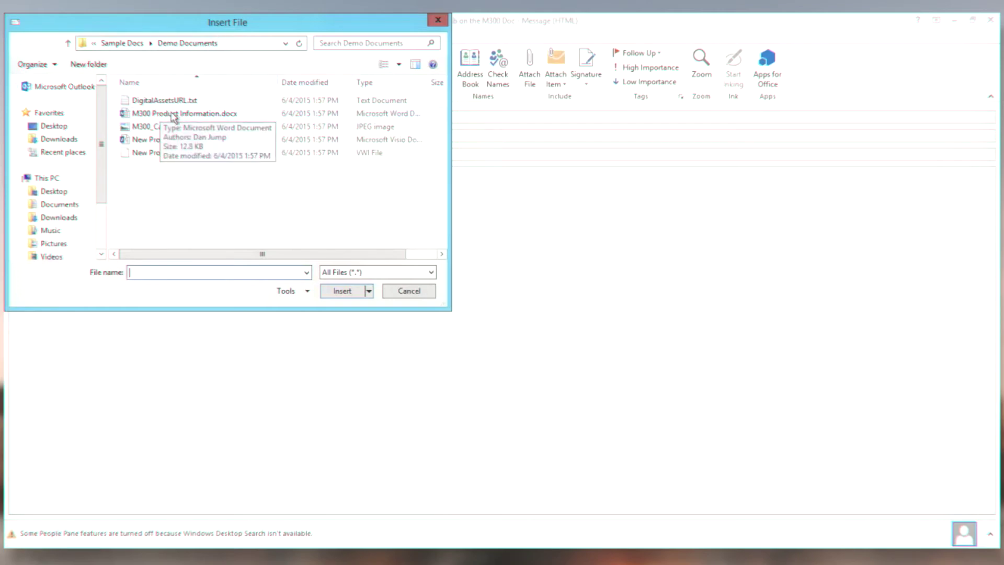
Step: Upload M300 Product Information.docx to OC Collab Site's Documents library via Office Connect
{"action": "double_click", "coordinate": [174, 117]}
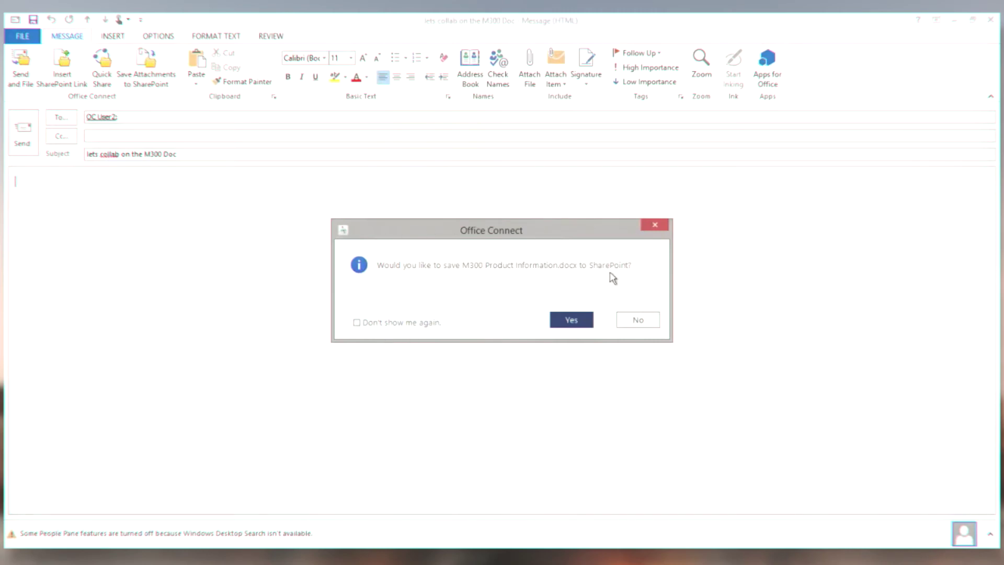
{"action": "left_click", "coordinate": [571, 320]}
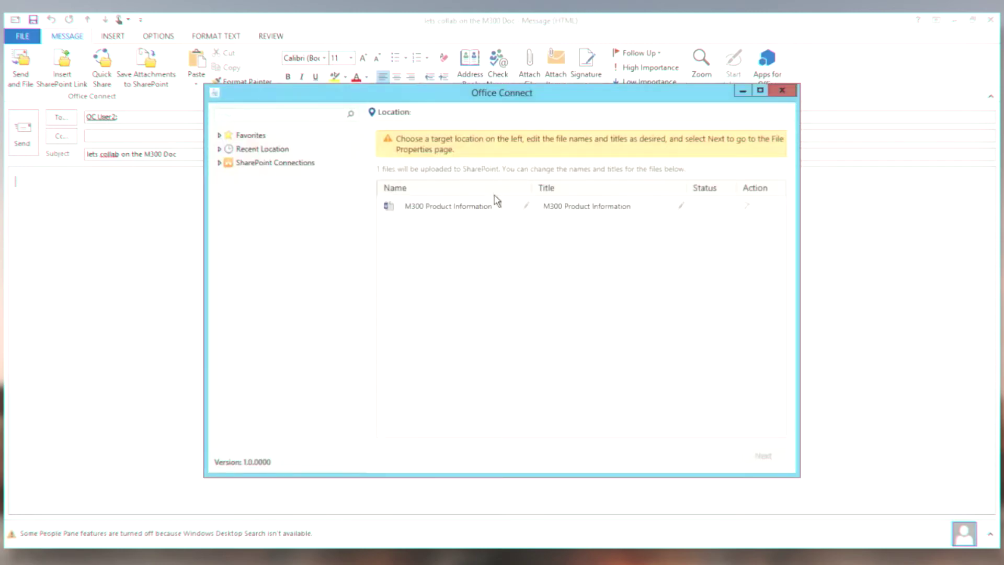
{"action": "left_click", "coordinate": [219, 164]}
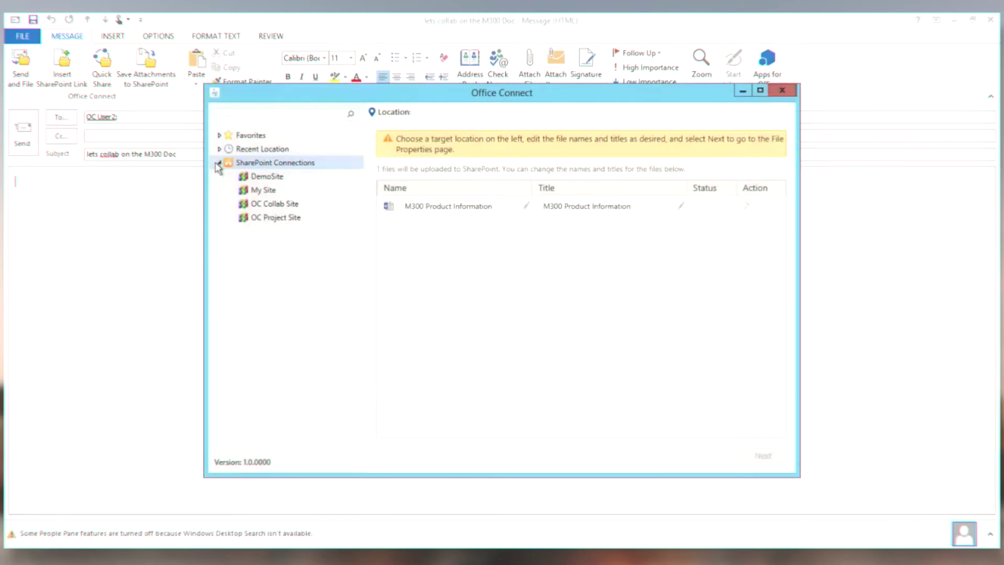
{"action": "left_click", "coordinate": [264, 201]}
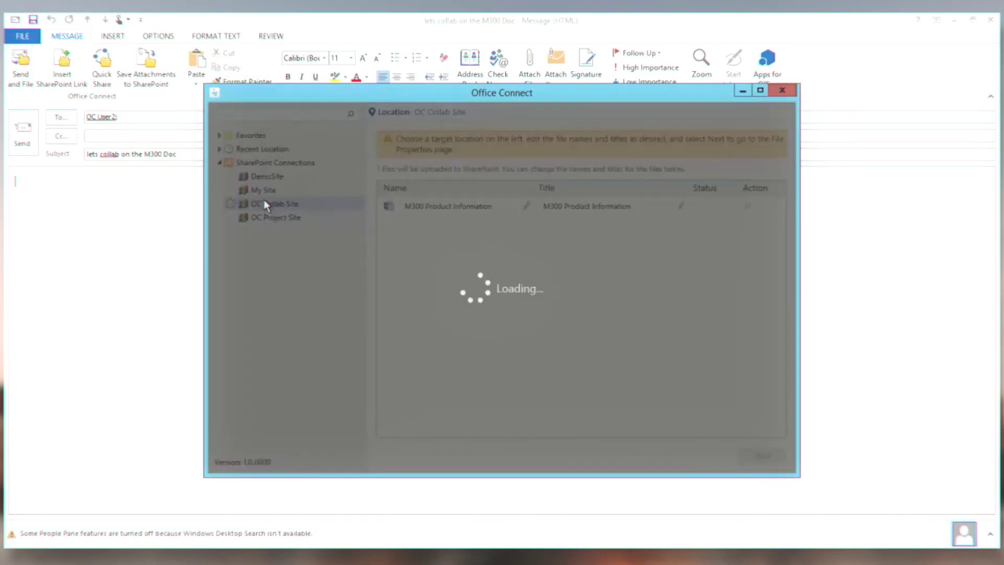
{"action": "left_click", "coordinate": [284, 218]}
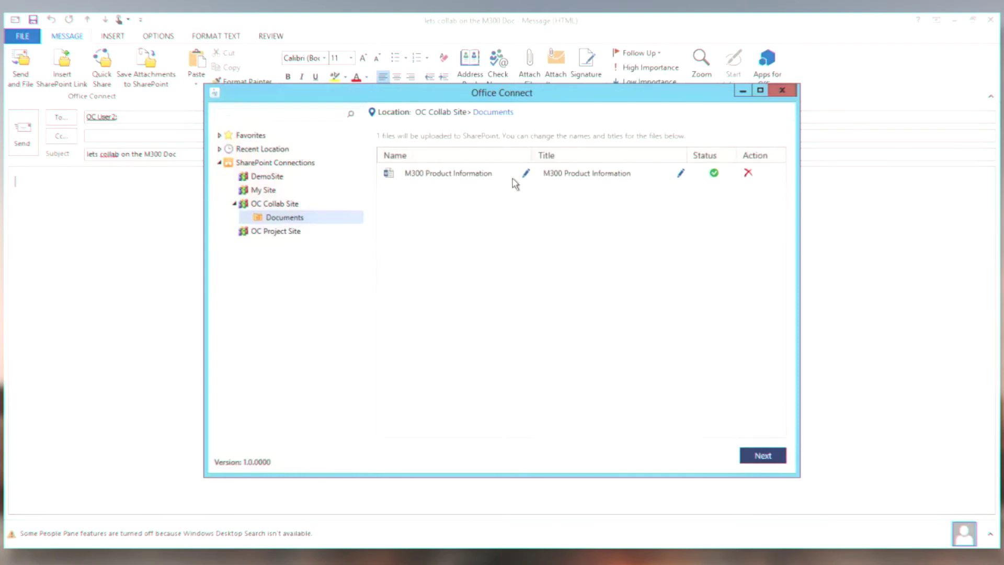
{"action": "left_click", "coordinate": [763, 456]}
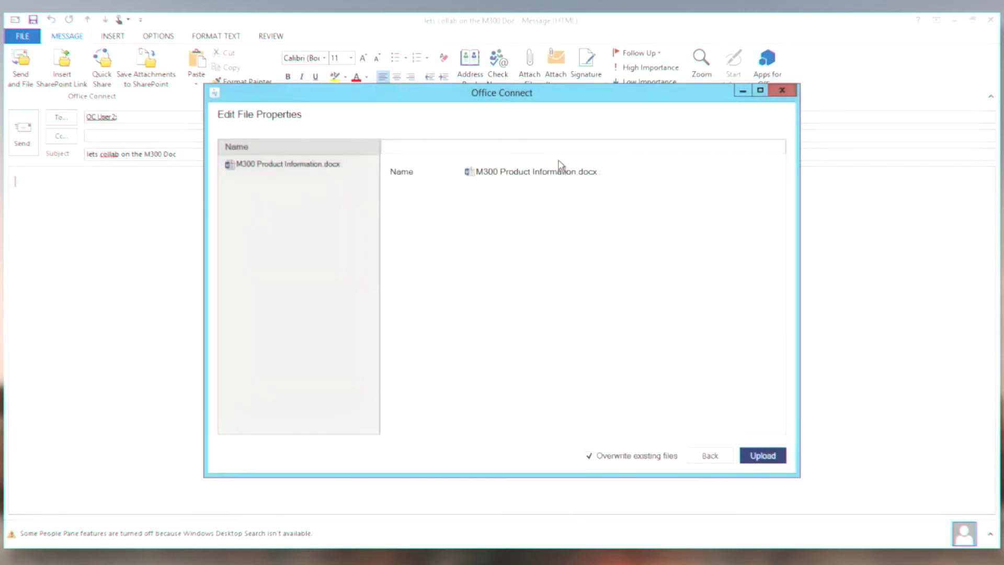
{"action": "left_click", "coordinate": [754, 457]}
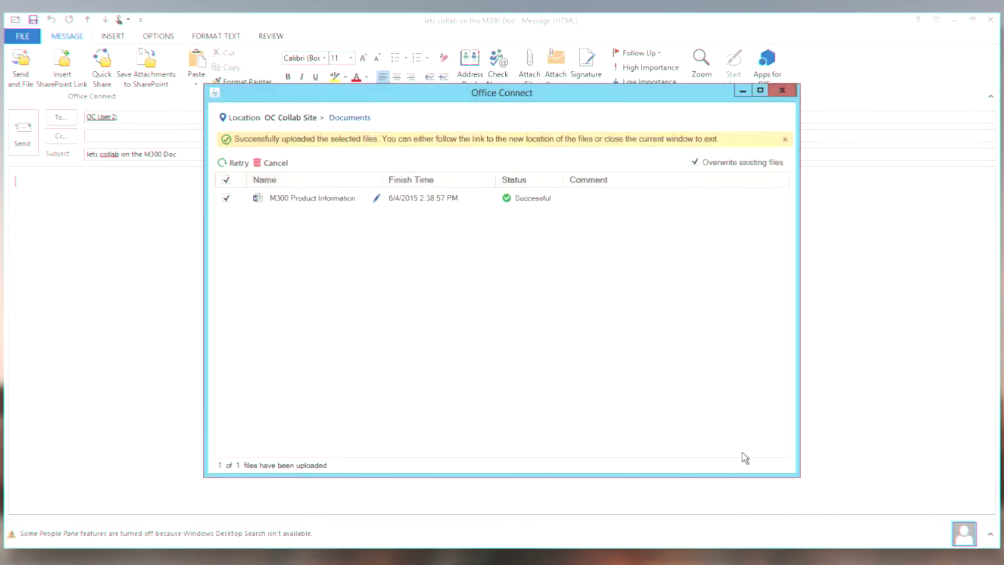
Step: Send the message with the document link, declining to save the email to SharePoint
{"action": "left_click", "coordinate": [782, 90]}
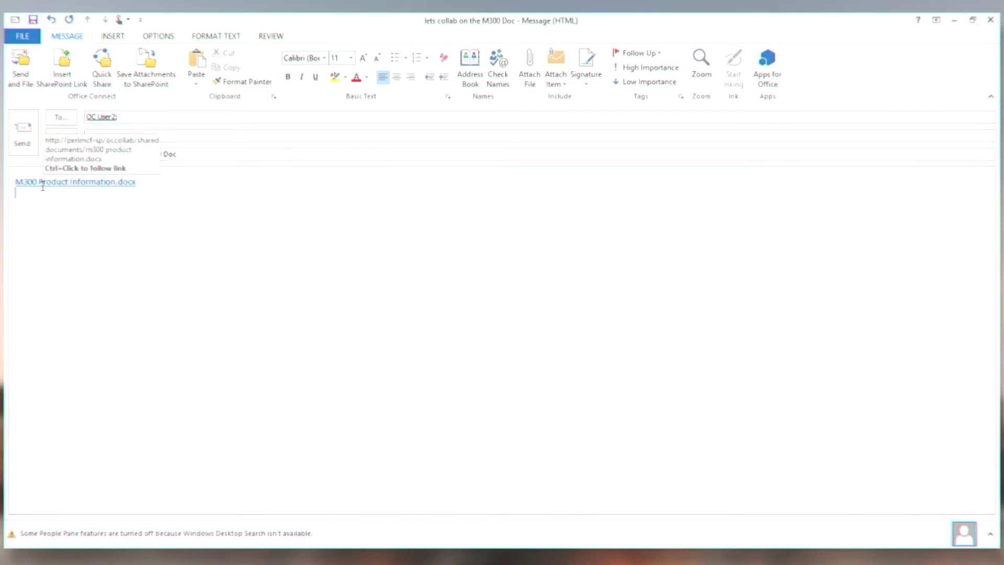
{"action": "left_click", "coordinate": [21, 134]}
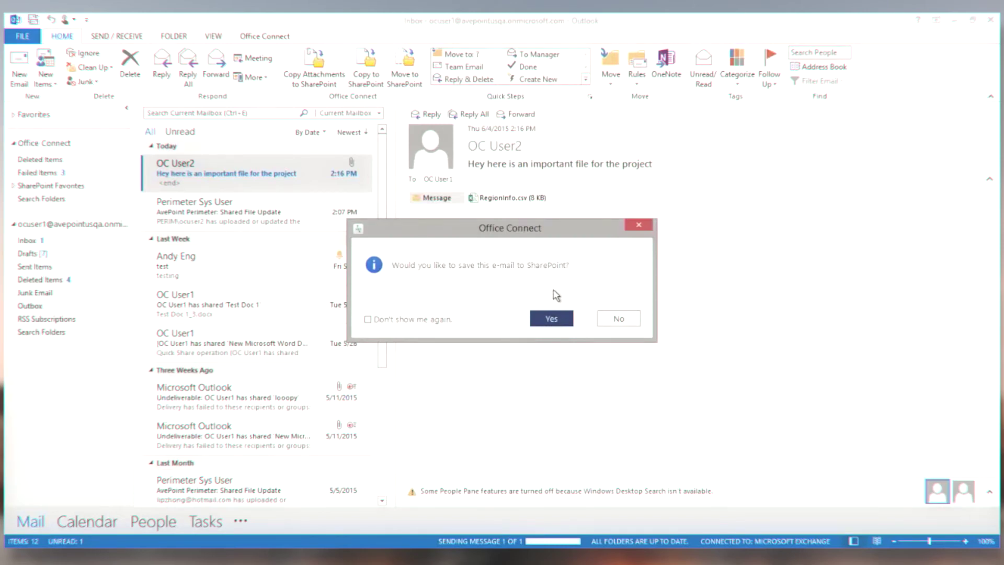
{"action": "left_click", "coordinate": [614, 326]}
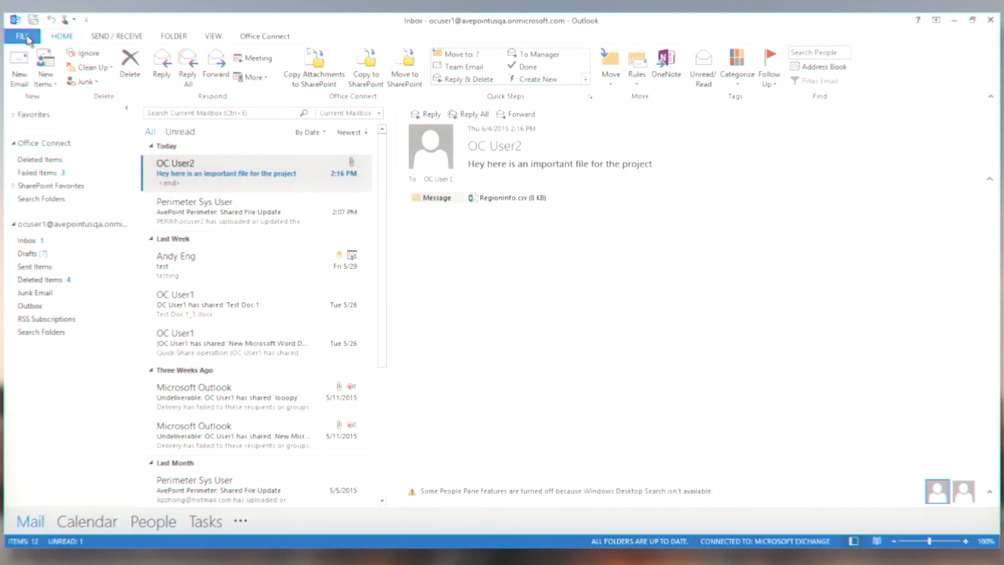
Step: Start a new message to an external address, with a colleague as copy recipient
{"action": "left_click", "coordinate": [23, 84]}
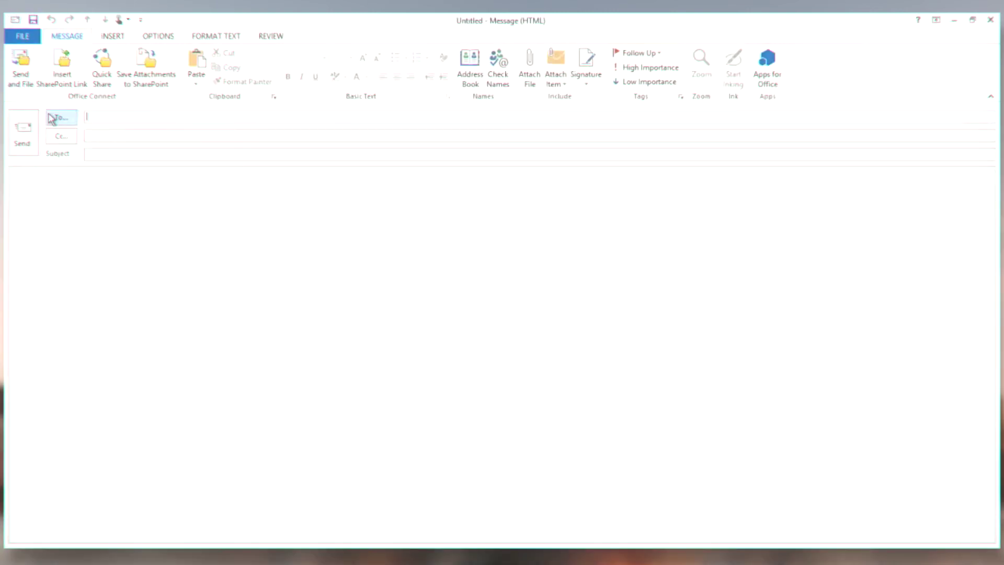
{"action": "type", "text": "some"}
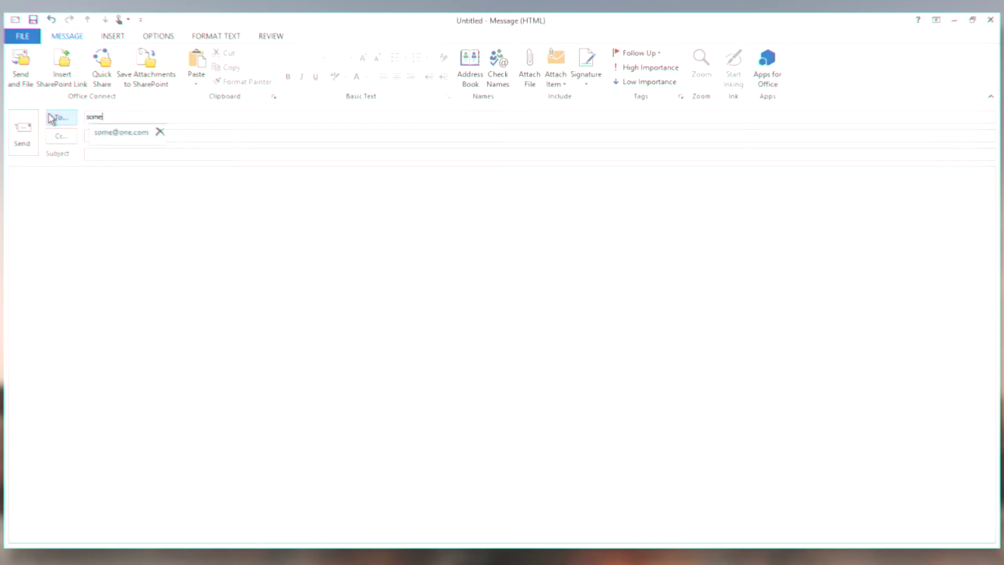
{"action": "left_click", "coordinate": [131, 137]}
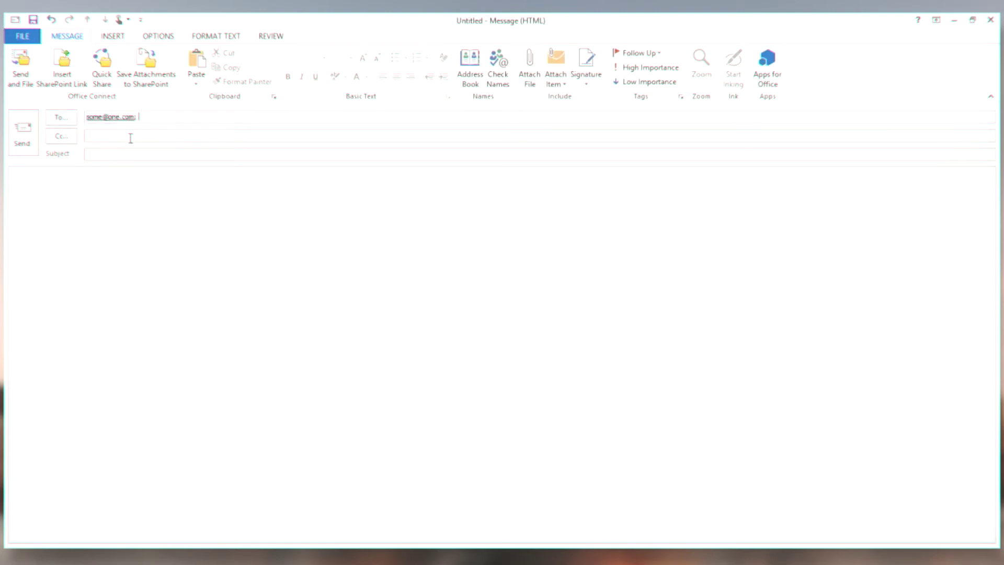
{"action": "left_click", "coordinate": [131, 138]}
{"action": "type", "text": "Oc"}
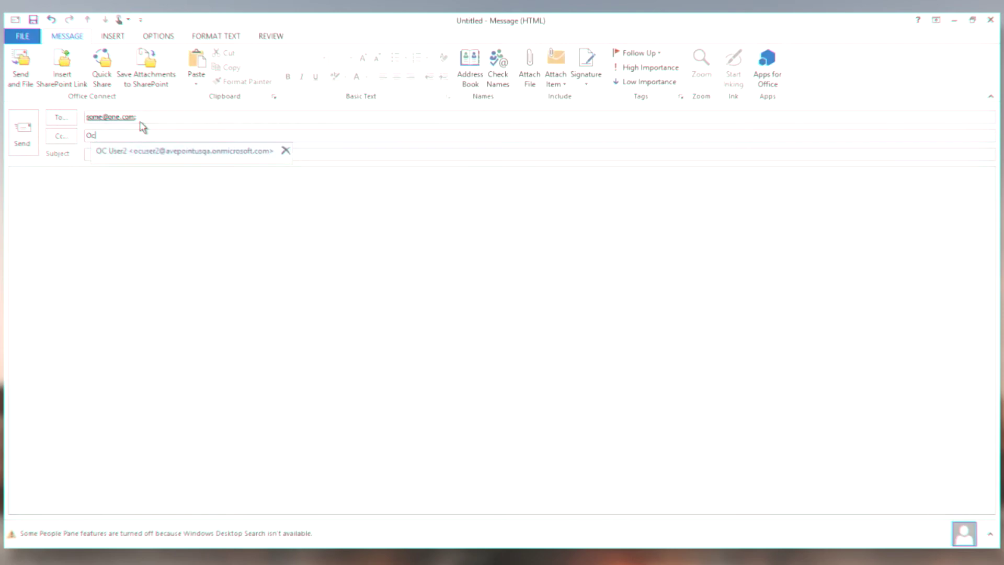
{"action": "type", "text": "user"}
{"action": "left_click", "coordinate": [139, 150]}
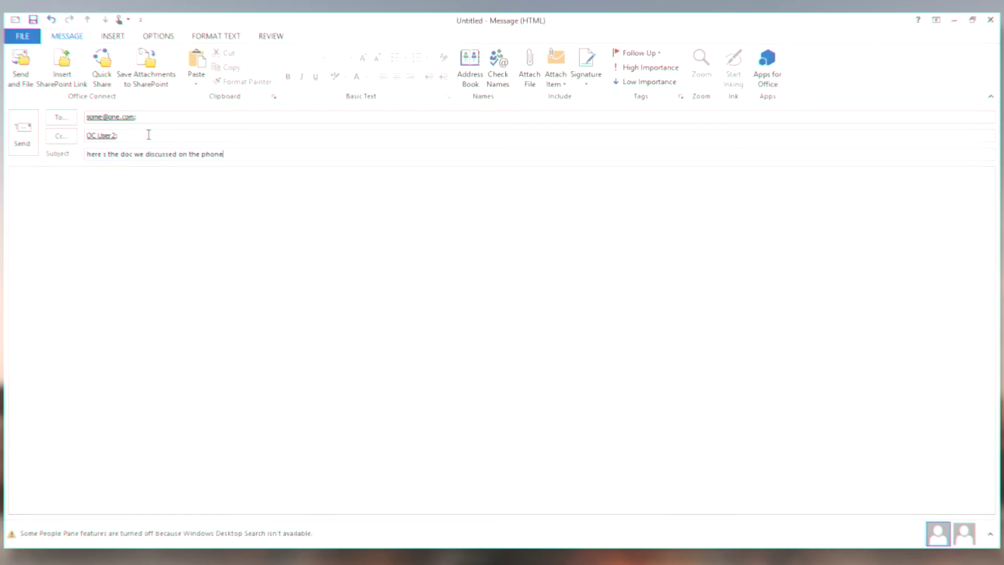
{"action": "left_click", "coordinate": [200, 183]}
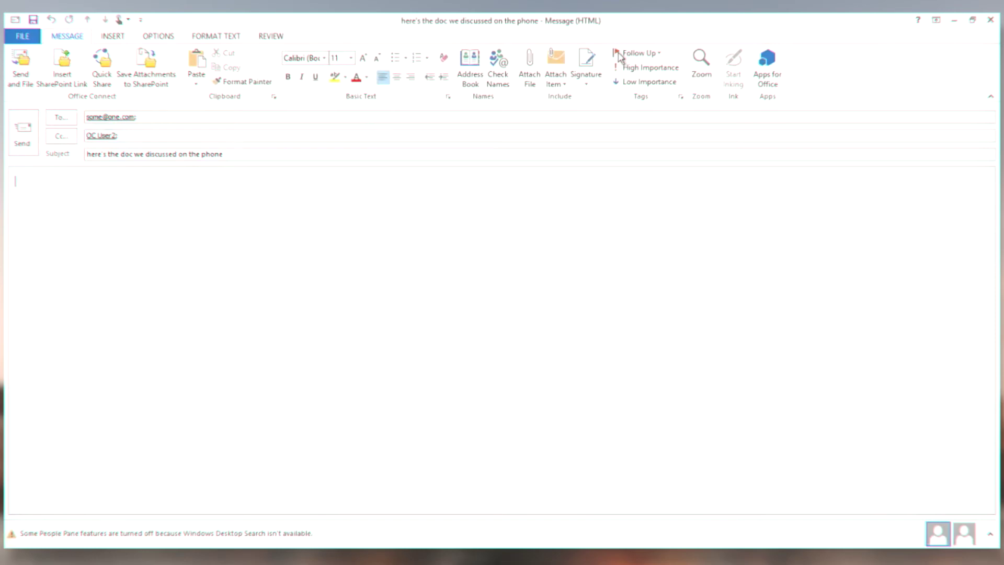
Step: Attach Great White Overview.docx normally, declining to save it to SharePoint
{"action": "left_click", "coordinate": [528, 68]}
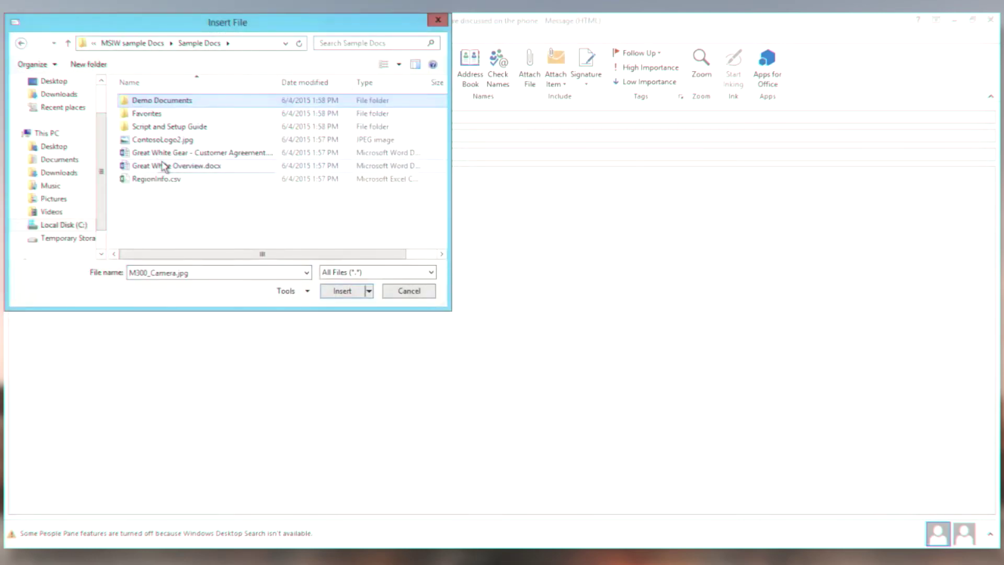
{"action": "key", "text": "Escape"}
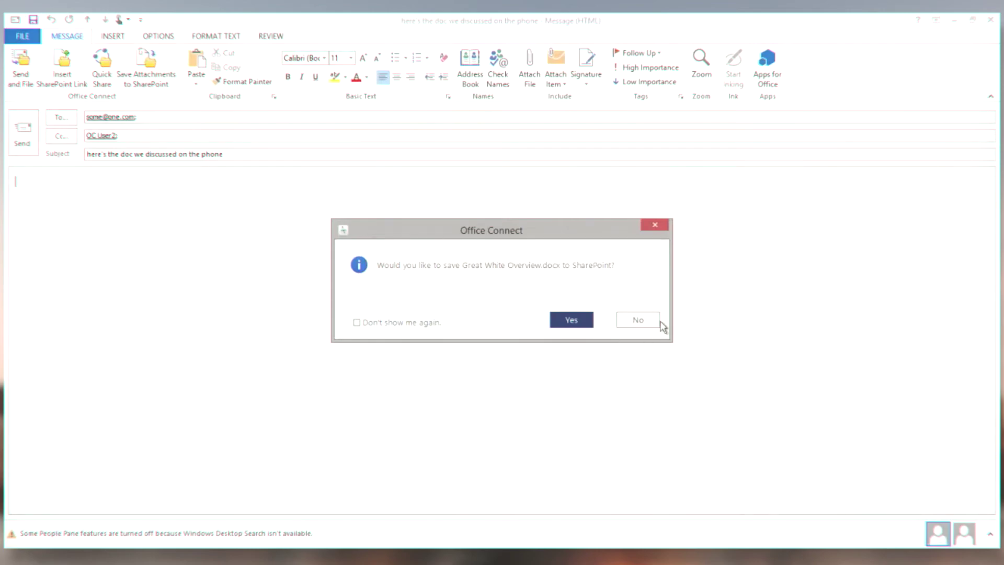
{"action": "left_click", "coordinate": [625, 321]}
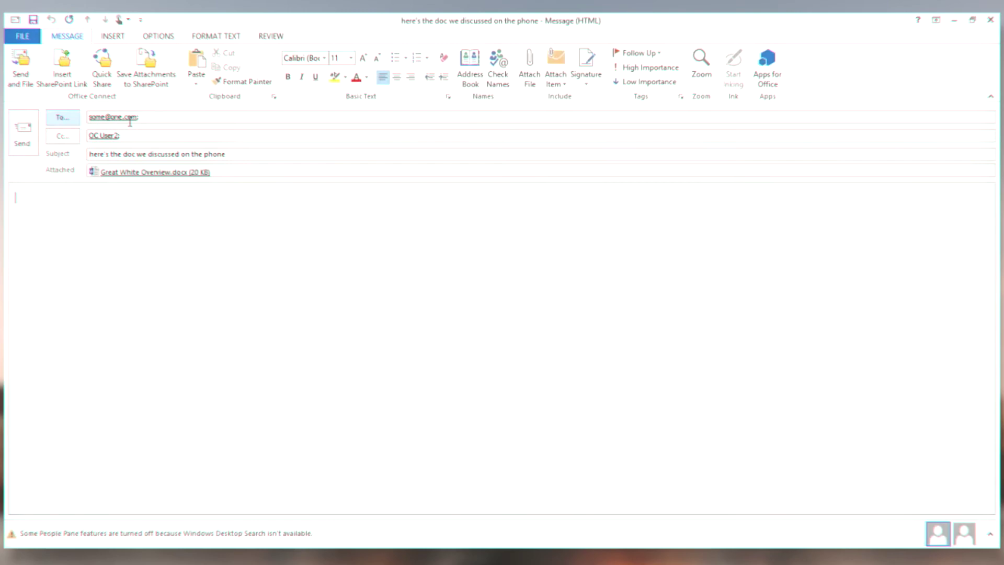
{"action": "mouse_move", "coordinate": [103, 122]}
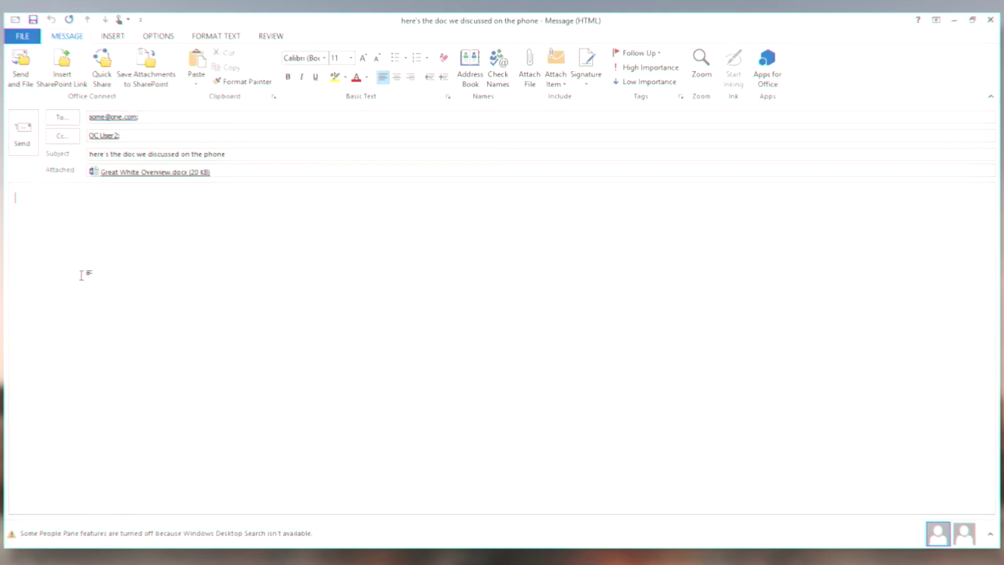
Step: Send the message with Great White Overview.docx quick-shared as a link, then open its shared link
{"action": "left_click", "coordinate": [102, 66]}
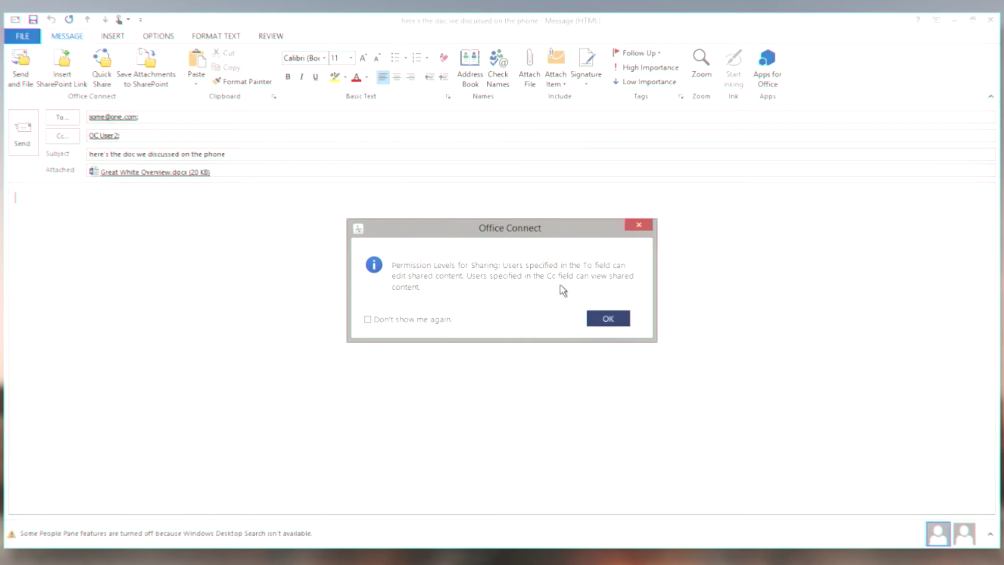
{"action": "left_click", "coordinate": [608, 319]}
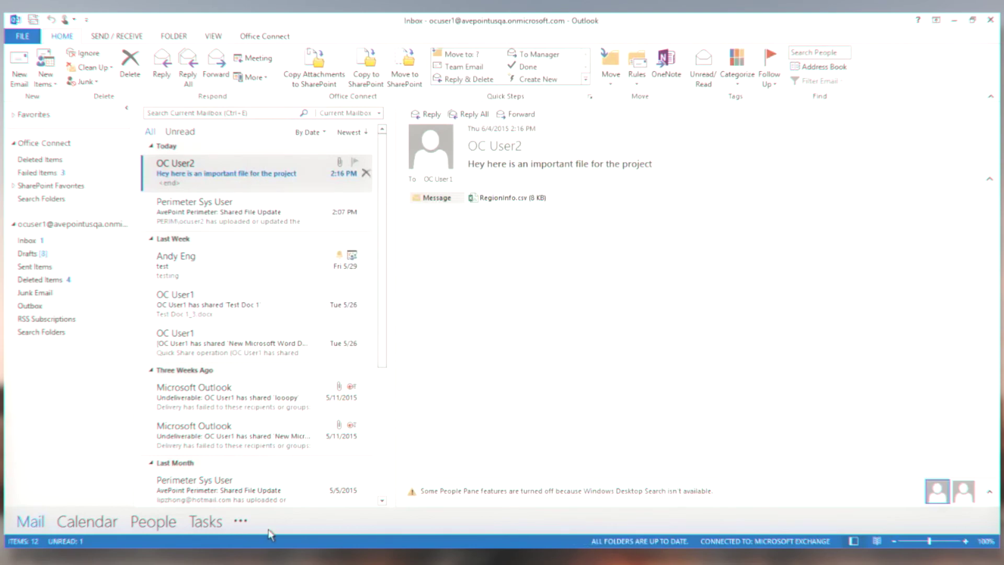
{"action": "mouse_move", "coordinate": [209, 544]}
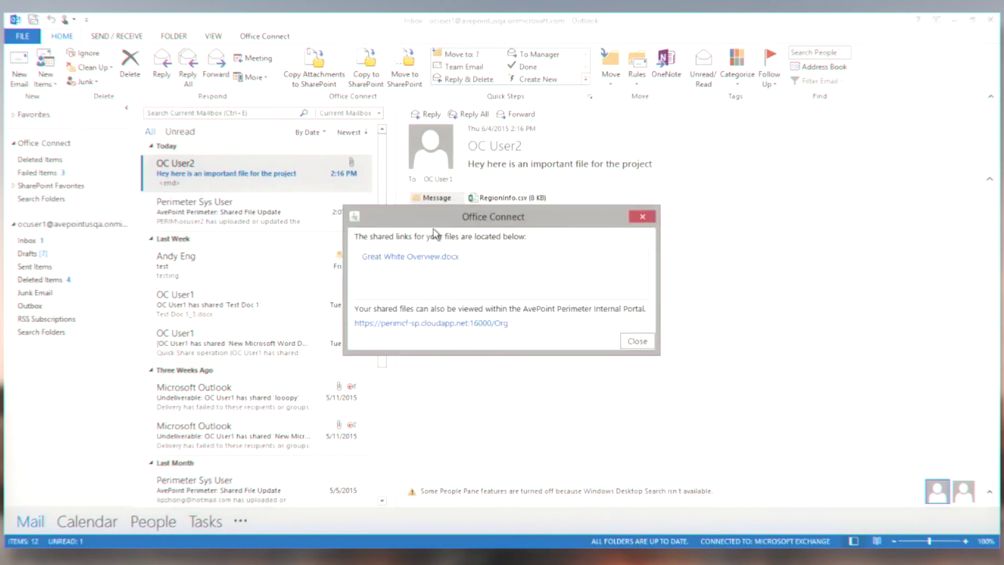
{"action": "left_click", "coordinate": [369, 255]}
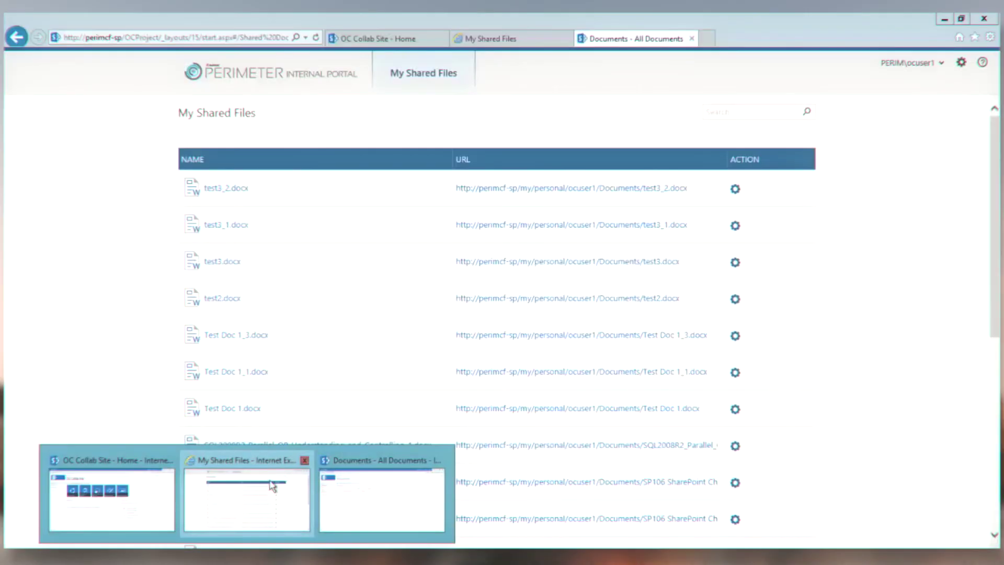
Step: Close the shared links summary, decline saving the e-mail to SharePoint, and return to Perimeter
{"action": "left_click", "coordinate": [274, 485]}
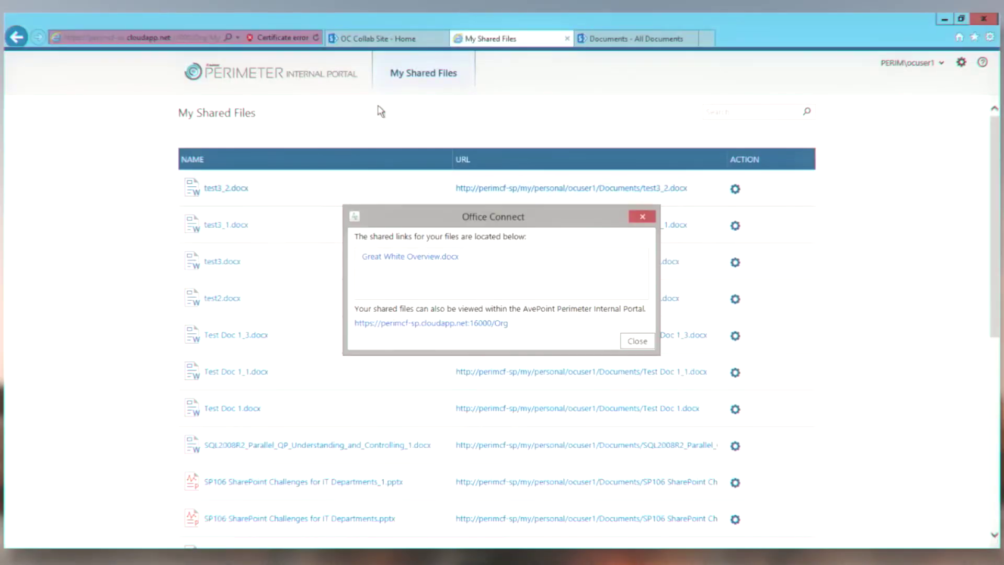
{"action": "left_click", "coordinate": [636, 341]}
{"action": "left_click", "coordinate": [383, 75]}
{"action": "left_click", "coordinate": [617, 319]}
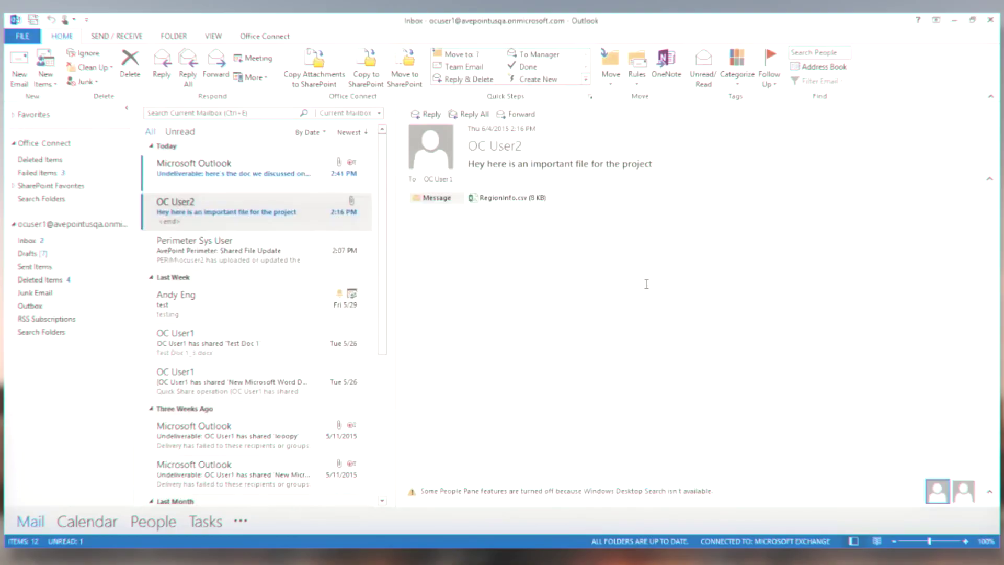
{"action": "left_click", "coordinate": [954, 19]}
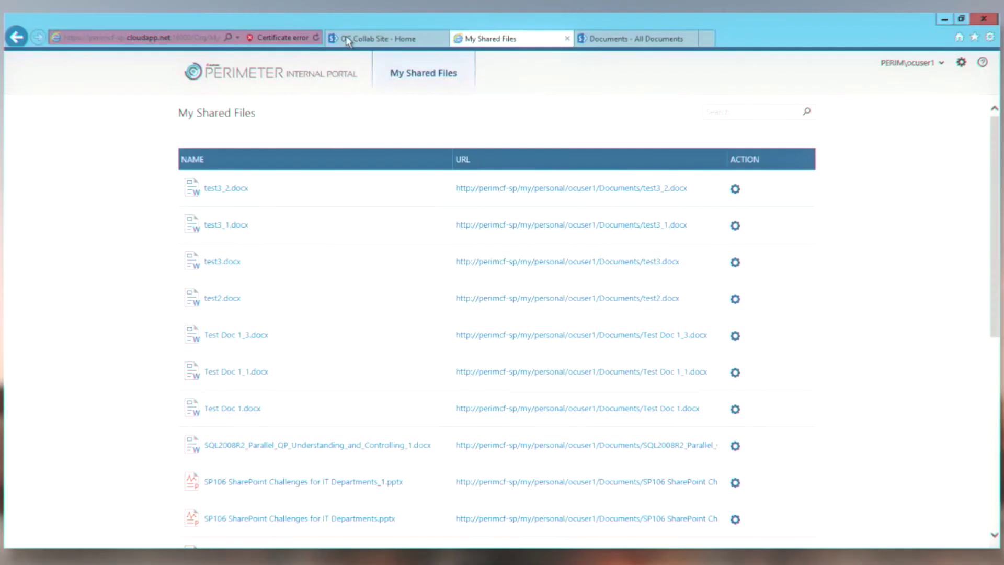
Step: Refresh My Shared Files and check Great White Overview.docx's permissions on page 2
{"action": "left_click", "coordinate": [315, 37]}
{"action": "scroll", "coordinate": [527, 348], "scroll_direction": "down", "scroll_amount": 5}
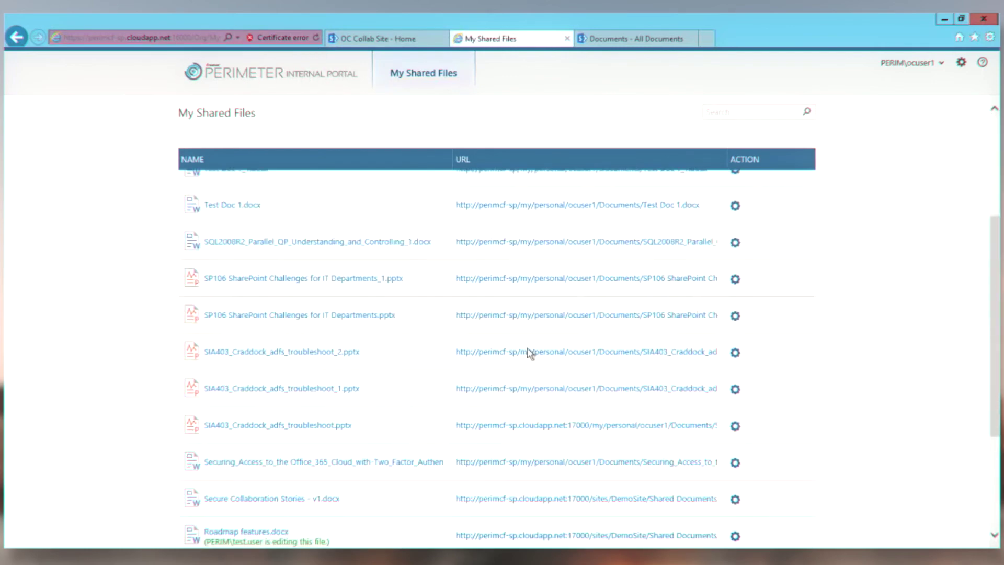
{"action": "scroll", "coordinate": [528, 353], "scroll_direction": "down", "scroll_amount": 1}
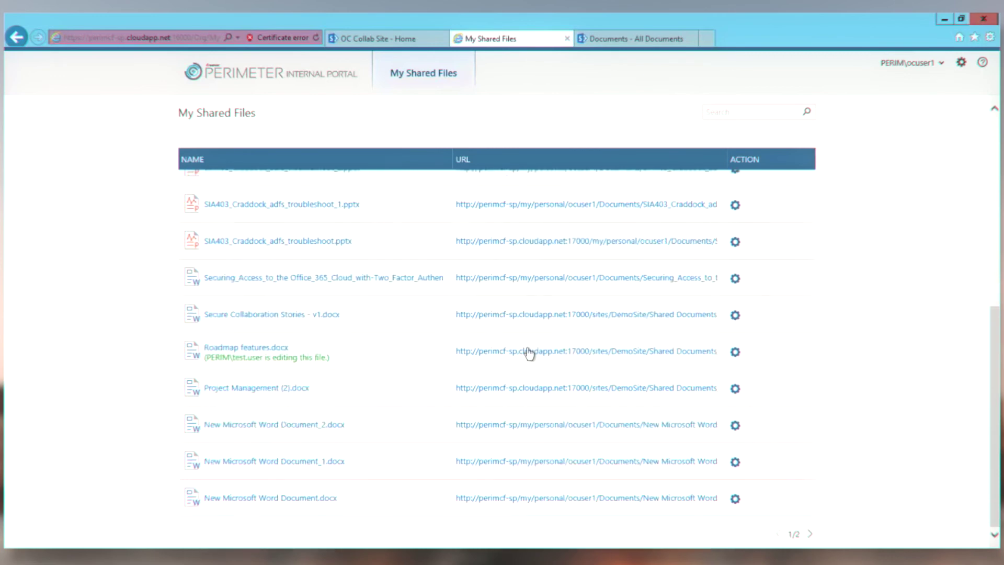
{"action": "left_click", "coordinate": [809, 535]}
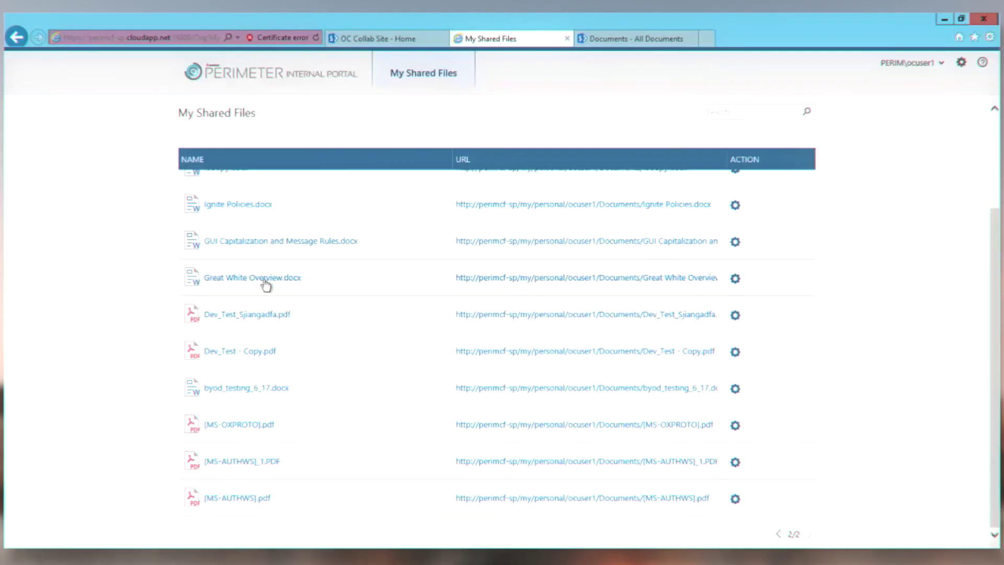
{"action": "left_click", "coordinate": [738, 281]}
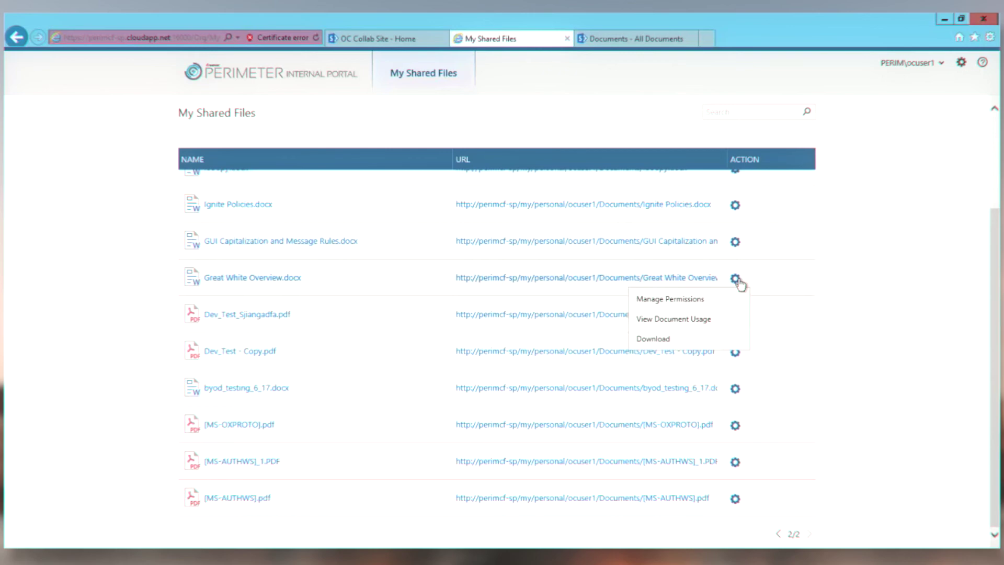
{"action": "left_click", "coordinate": [707, 303]}
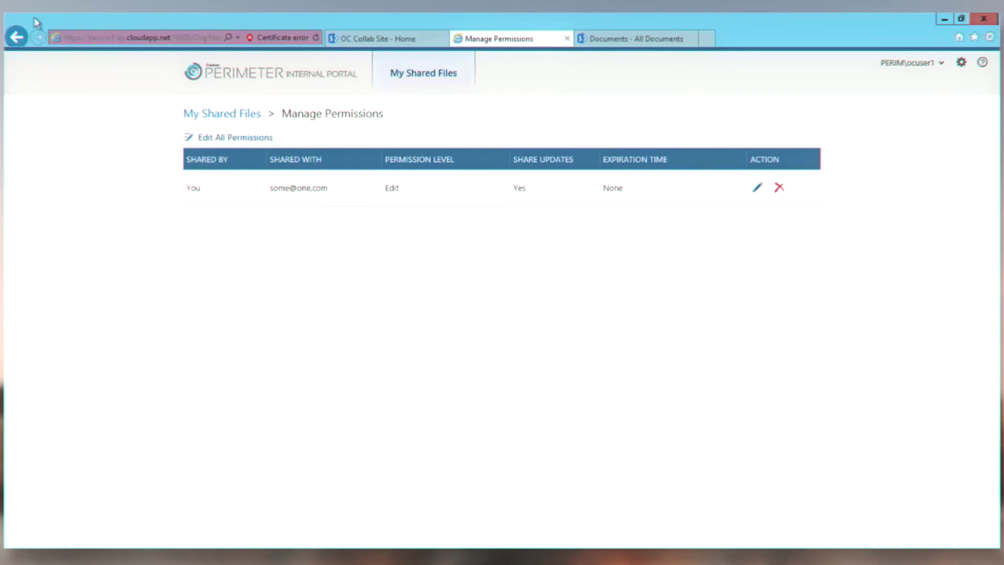
{"action": "left_click", "coordinate": [16, 37]}
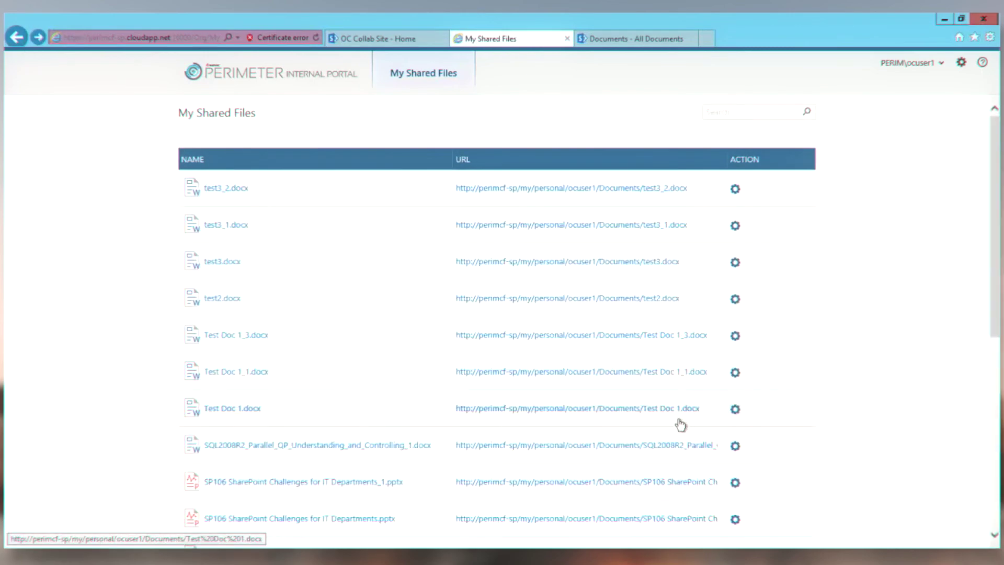
Step: View the document usage record for Great White Overview.docx from page 2
{"action": "scroll", "coordinate": [778, 279], "scroll_direction": "down", "scroll_amount": 6}
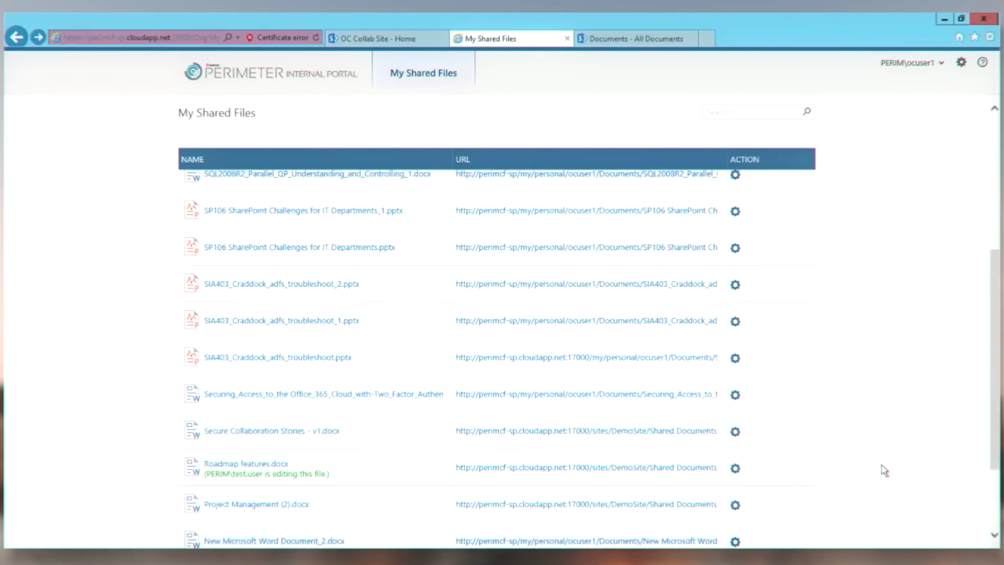
{"action": "left_click", "coordinate": [810, 534]}
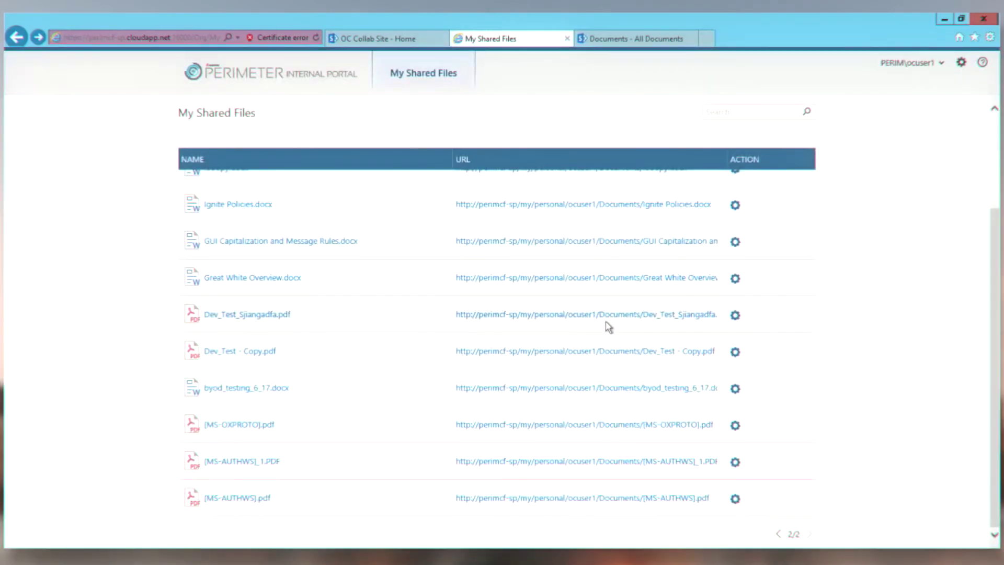
{"action": "left_click", "coordinate": [737, 281]}
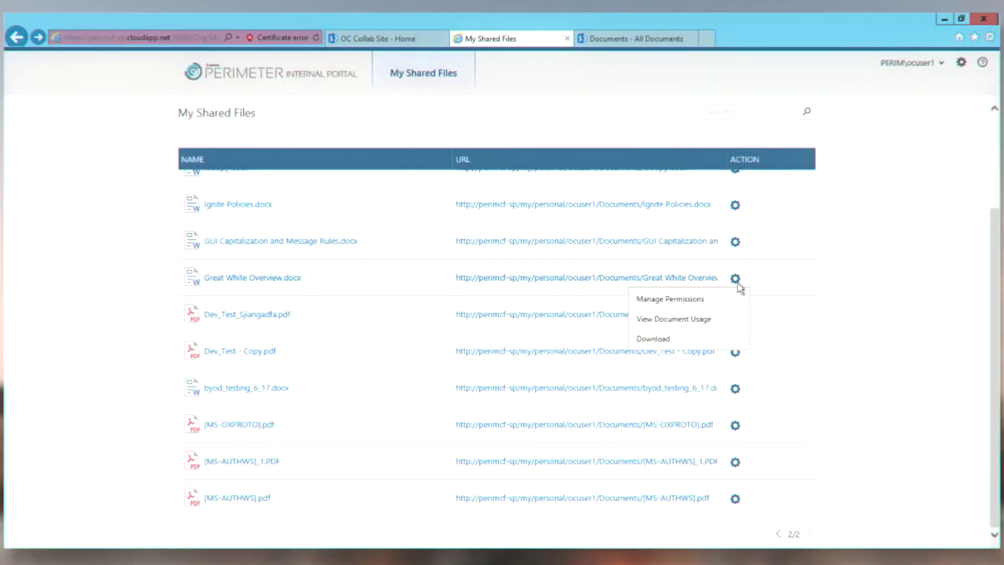
{"action": "left_click", "coordinate": [698, 319]}
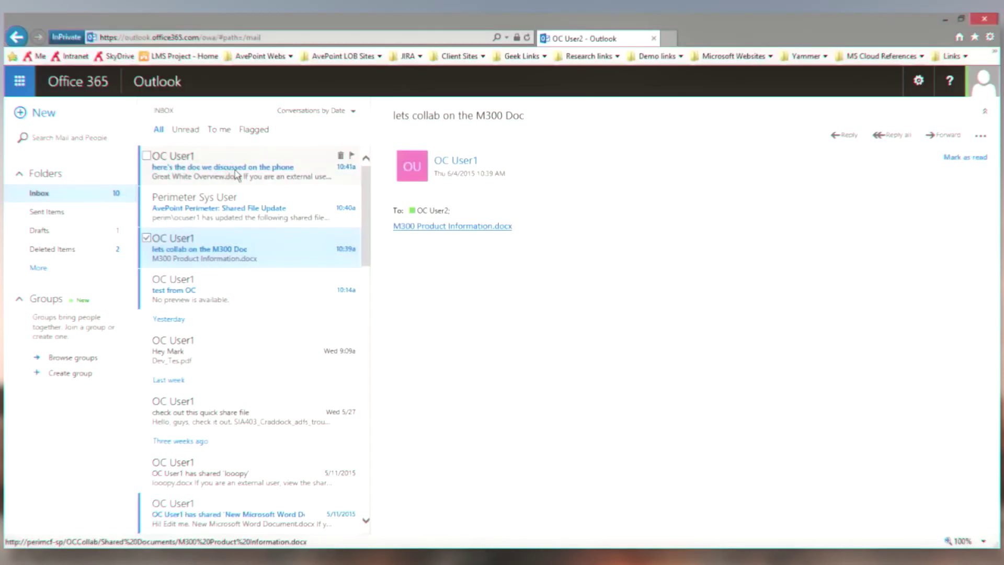
Step: Open the 'here's the doc we discussed on the phone' email and follow its Register link
{"action": "left_click", "coordinate": [237, 174]}
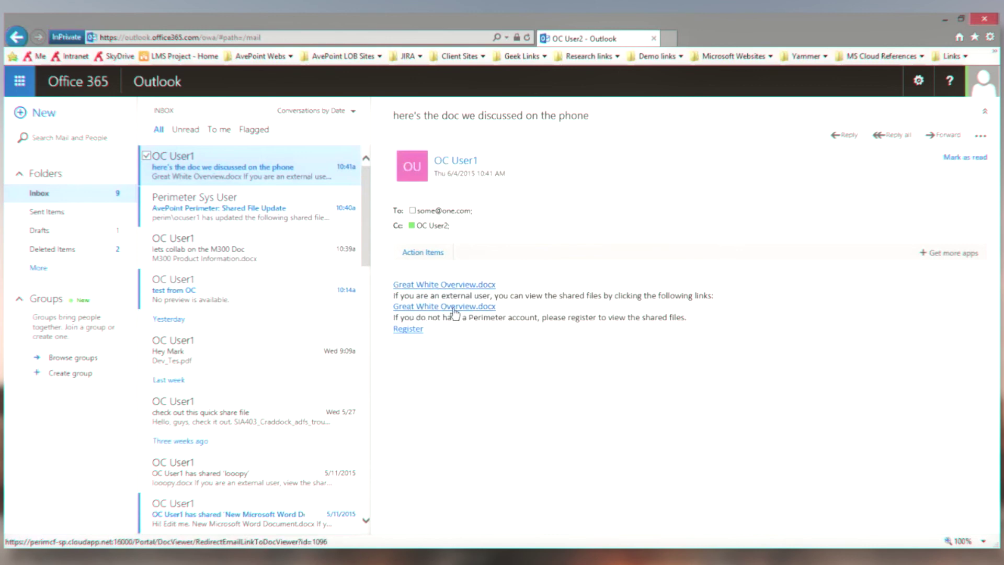
{"action": "left_click", "coordinate": [410, 333]}
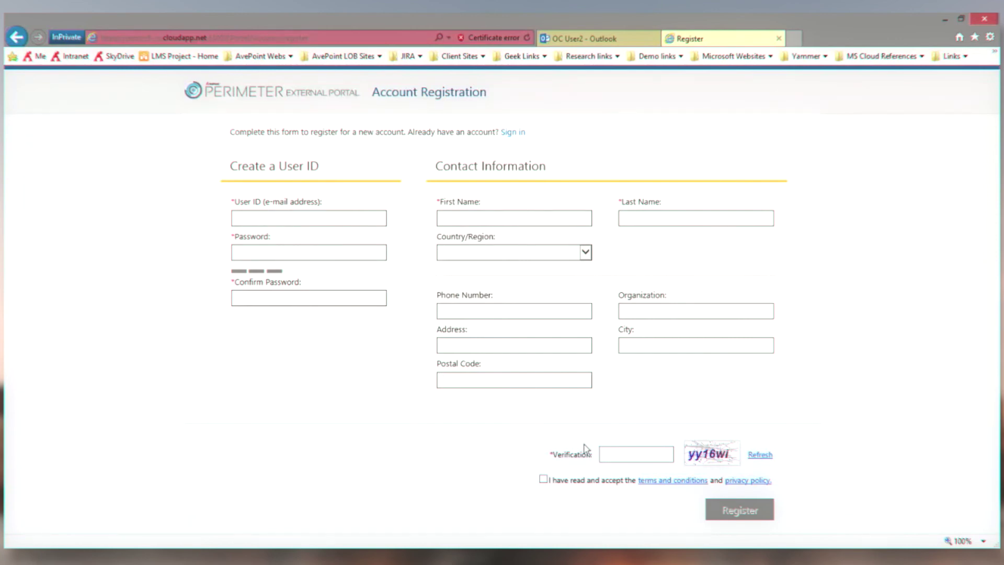
Step: Go back to the recipient's Outlook tab, then to the OC Collab Site - Home tab
{"action": "left_click", "coordinate": [587, 39]}
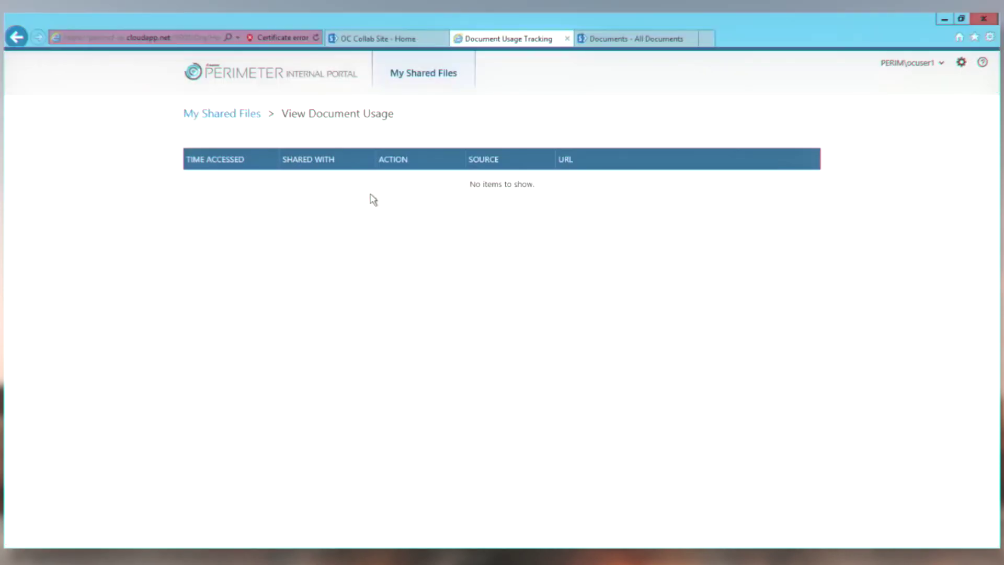
{"action": "left_click", "coordinate": [402, 39]}
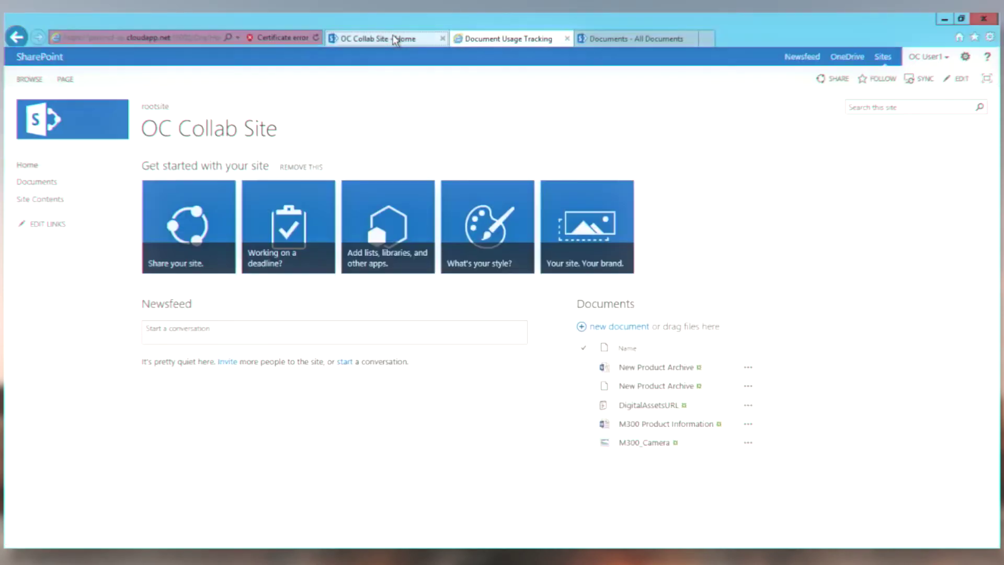